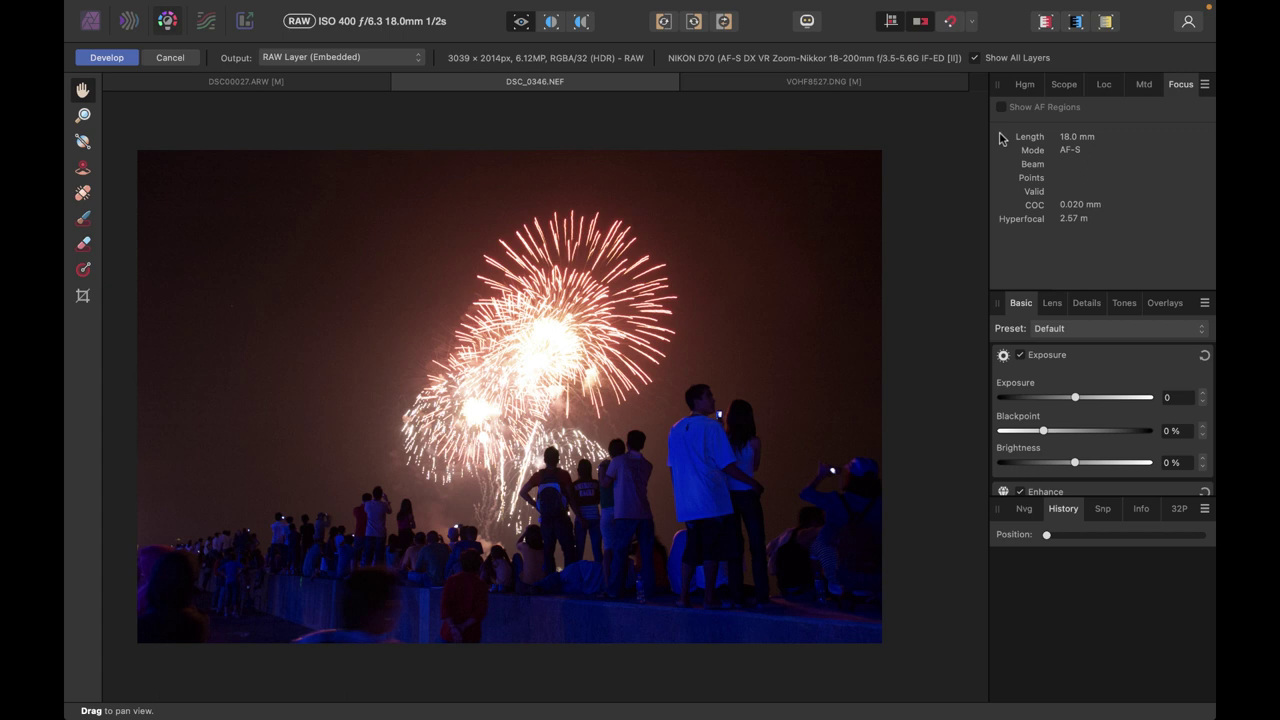
Enable Shadows & Highlights with shadows at 6% and highlights lowered to -41%
scroll(1062, 450, down, 5)
click(1062, 471)
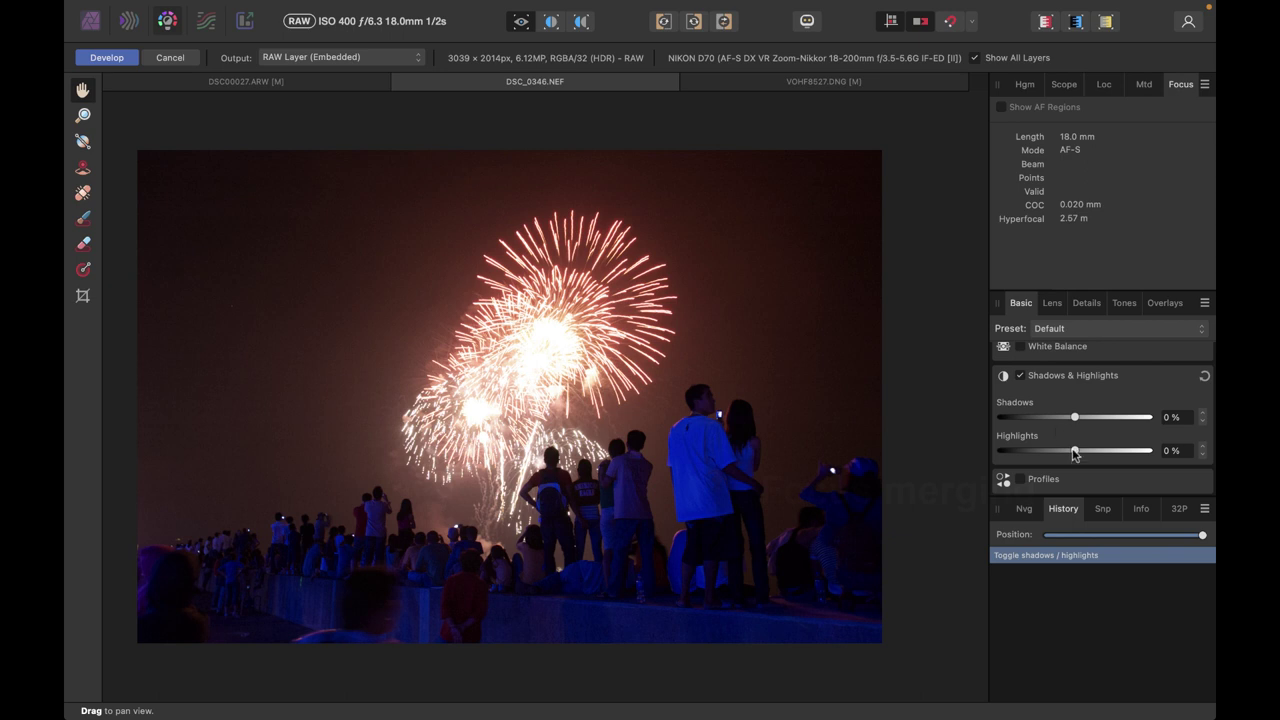
mouse_move(1075, 453)
mouse_down()
mouse_move(1042, 455)
mouse_move(1071, 455)
mouse_move(1044, 455)
mouse_move(1077, 428)
mouse_up()
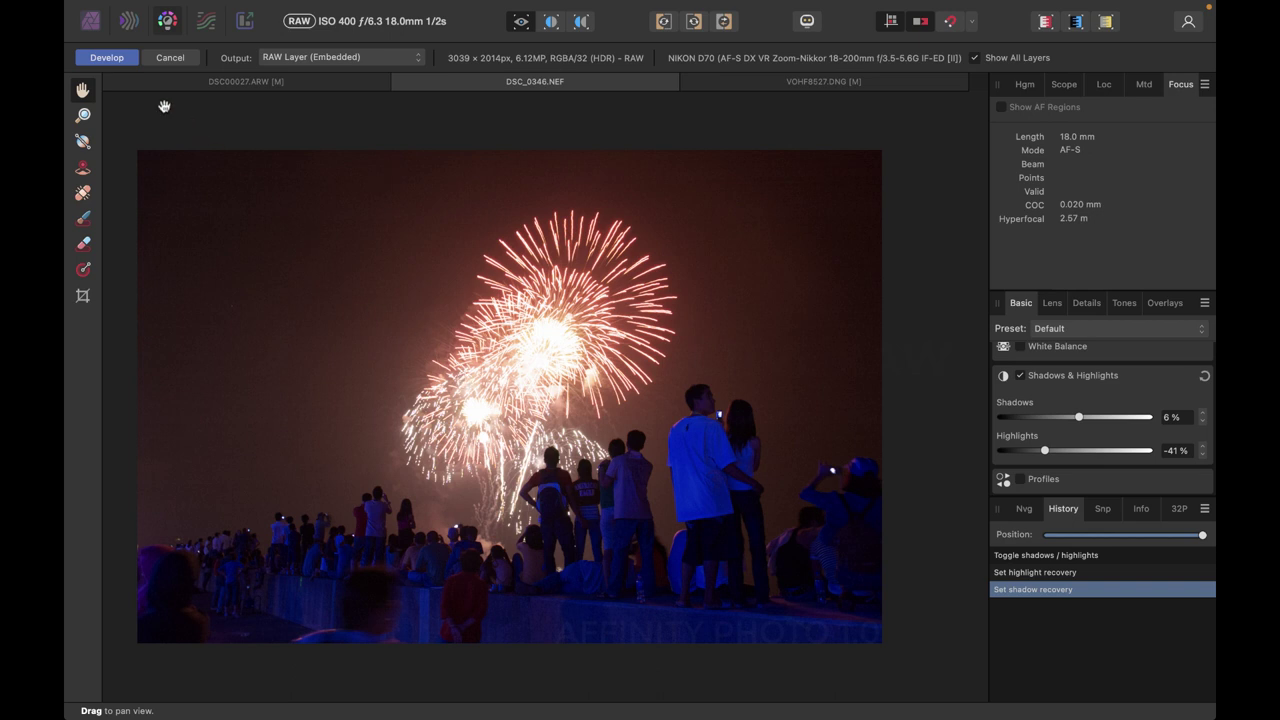
Develop the RAW into a single DSC_0346.NEF layer, then zoom and pan the canvas
click(107, 58)
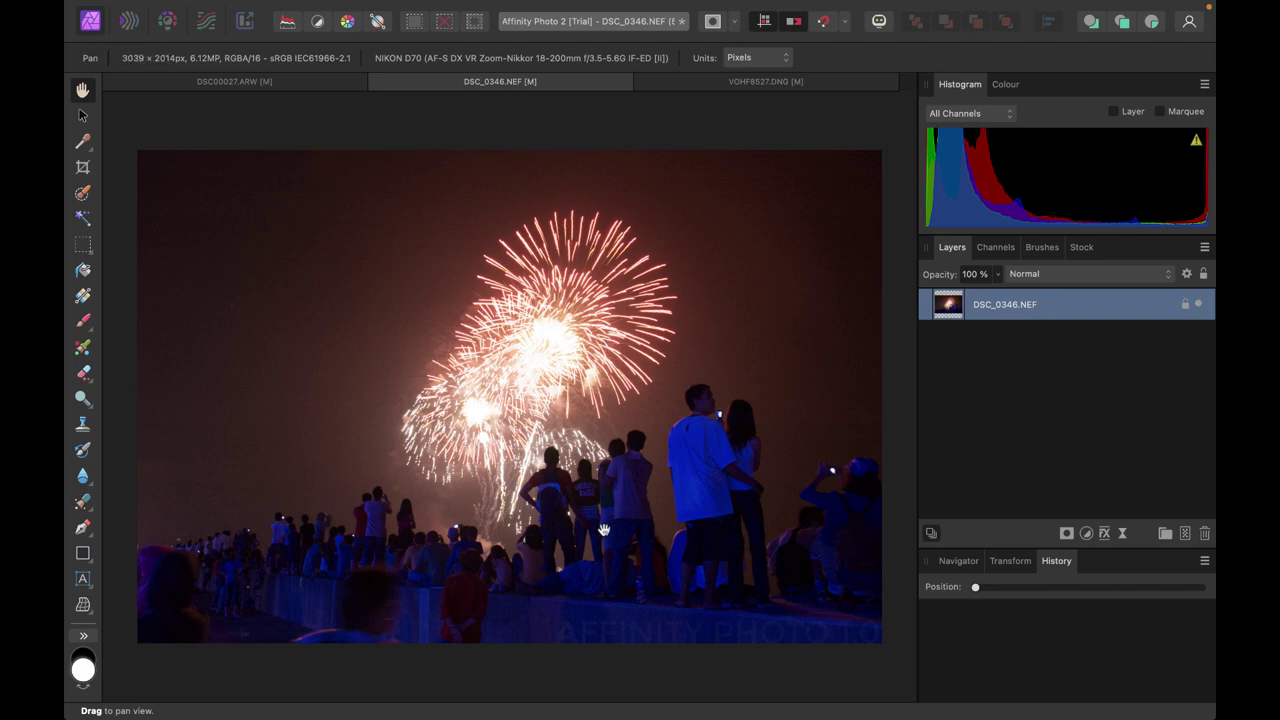
scroll(681, 553, up, 2)
scroll(681, 553, down, 3)
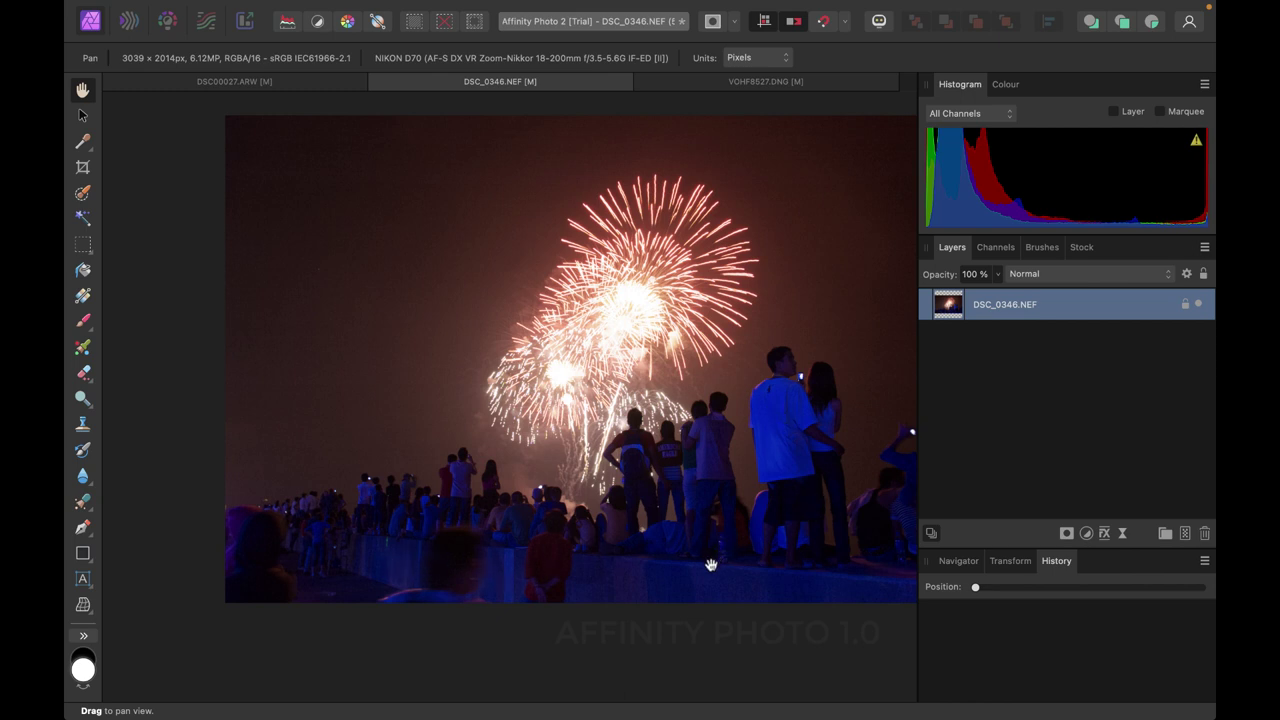
scroll(713, 563, right, 3)
scroll(713, 563, up, 2)
scroll(711, 565, right, 2)
scroll(711, 565, up, 1)
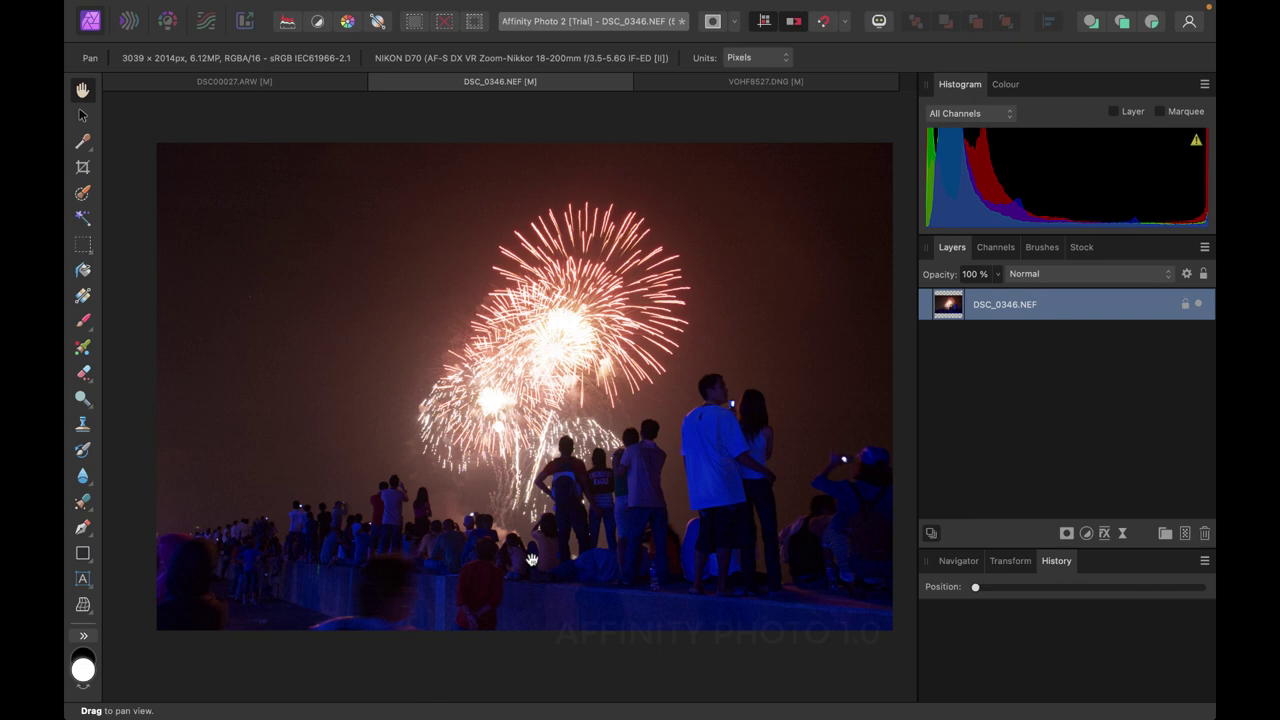
click(82, 194)
scroll(610, 470, up, 5)
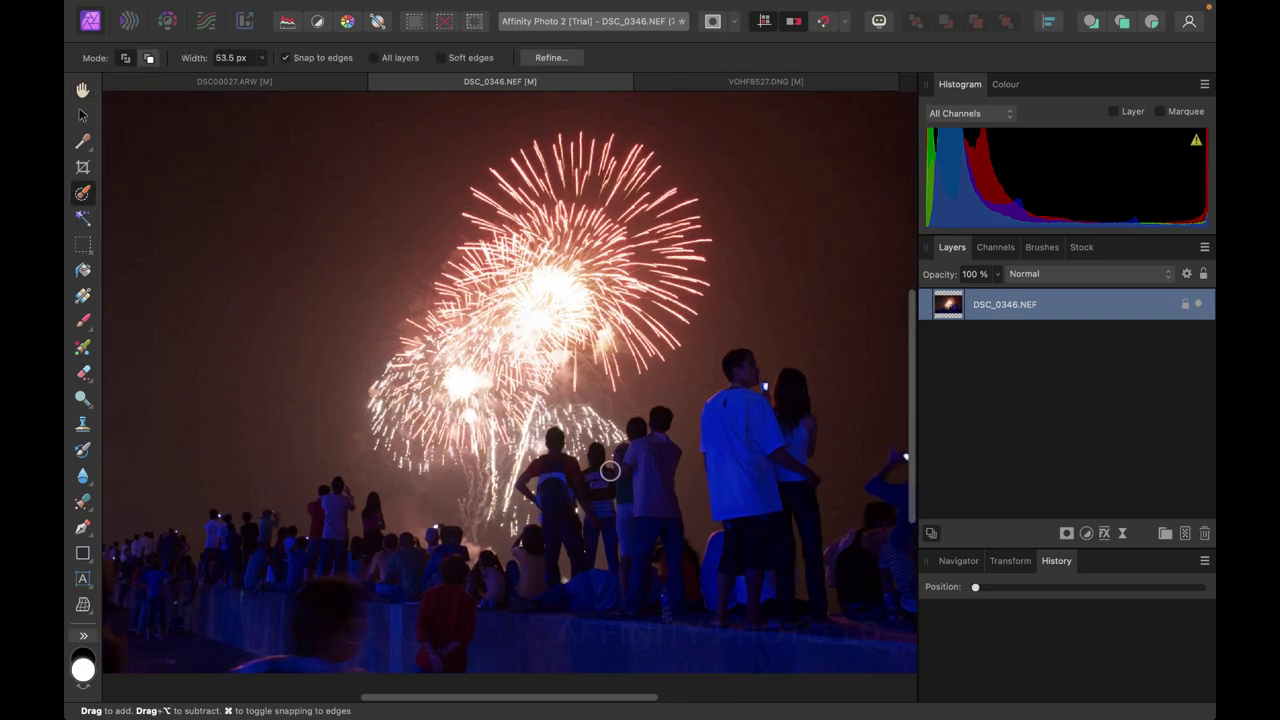
scroll(610, 470, right, 5)
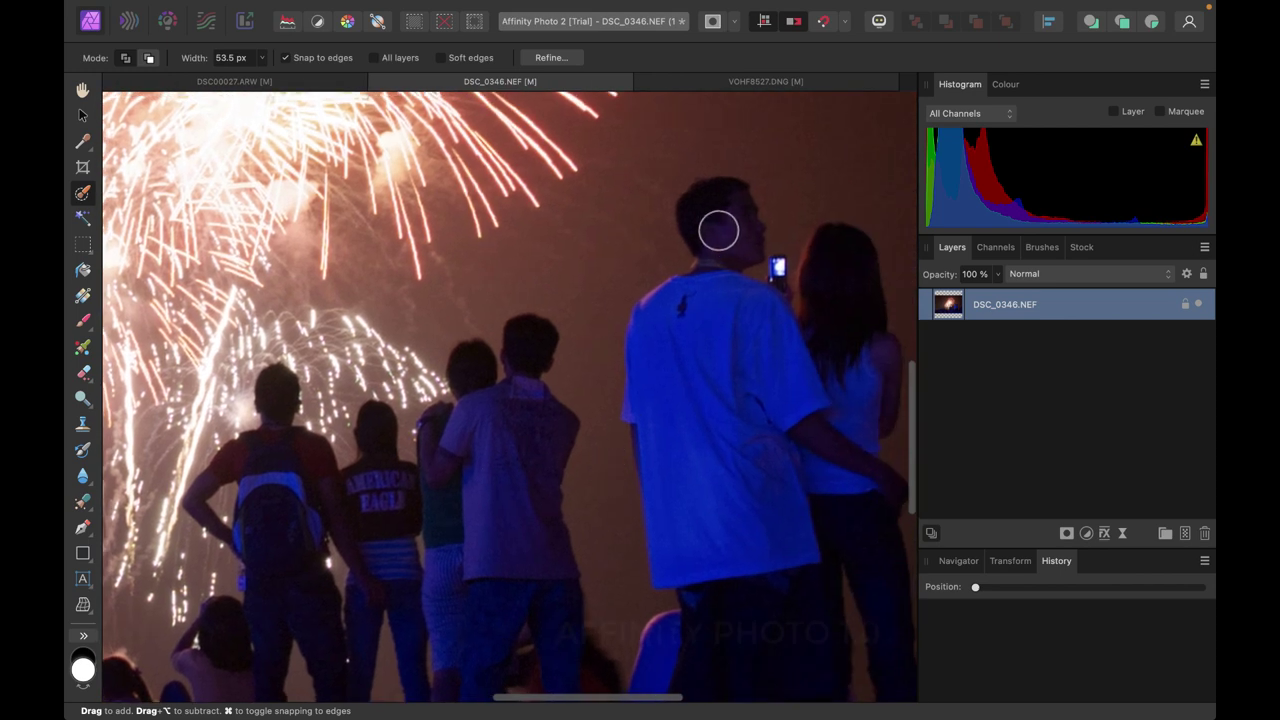
drag(719, 231, 720, 289)
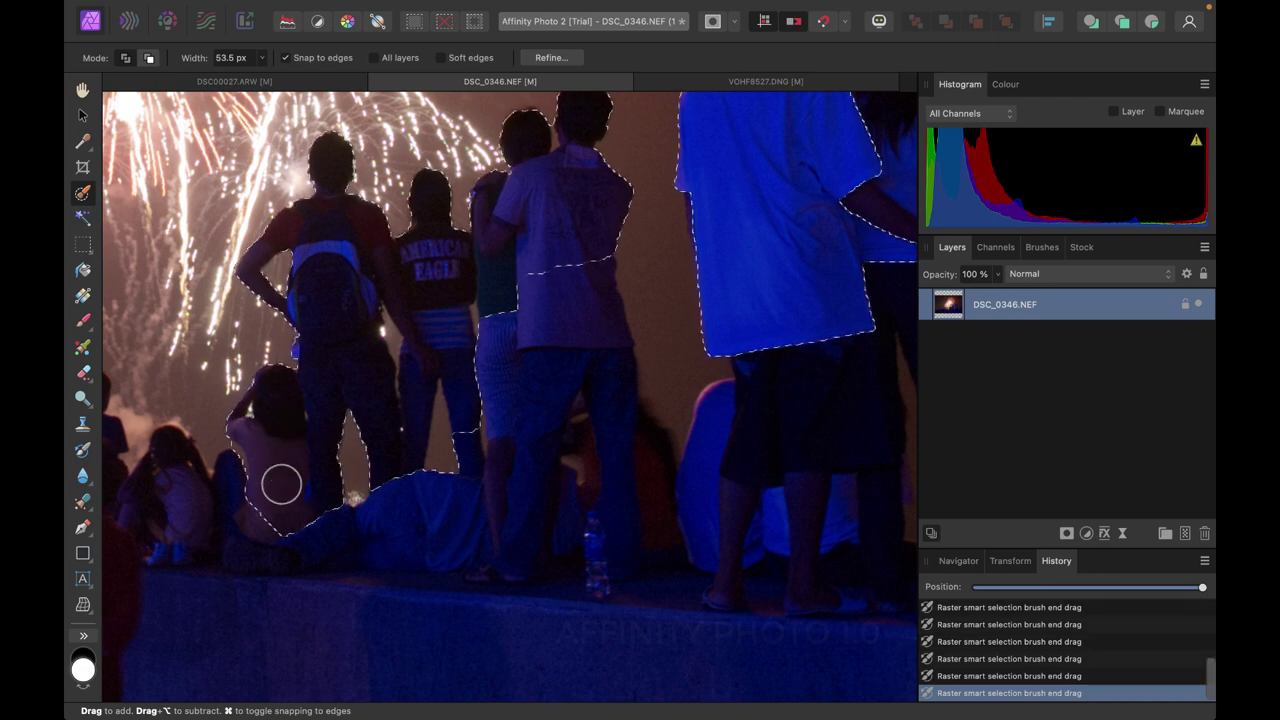
scroll(263, 516, left, 10)
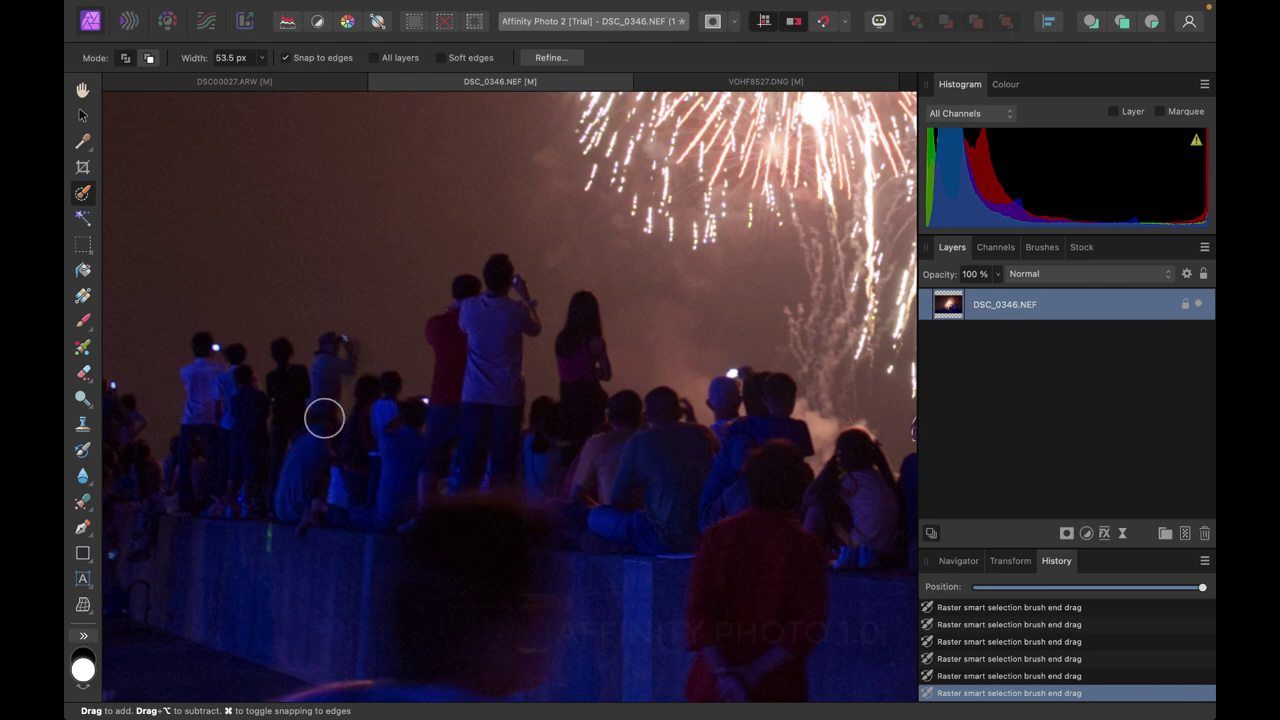
scroll(324, 418, up, 1)
scroll(324, 418, up, 1)
scroll(474, 331, down, 2)
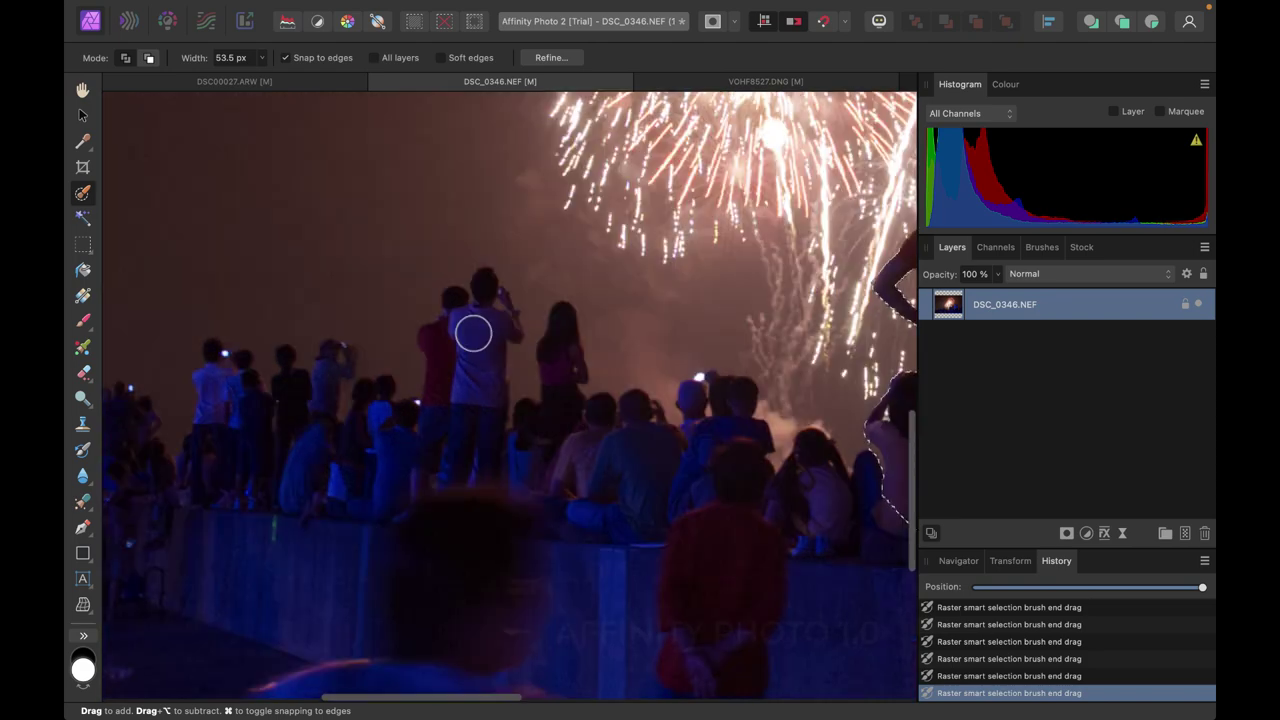
scroll(474, 331, up, 3)
mouse_move(499, 240)
mouse_down()
mouse_move(497, 227)
mouse_move(546, 243)
mouse_up()
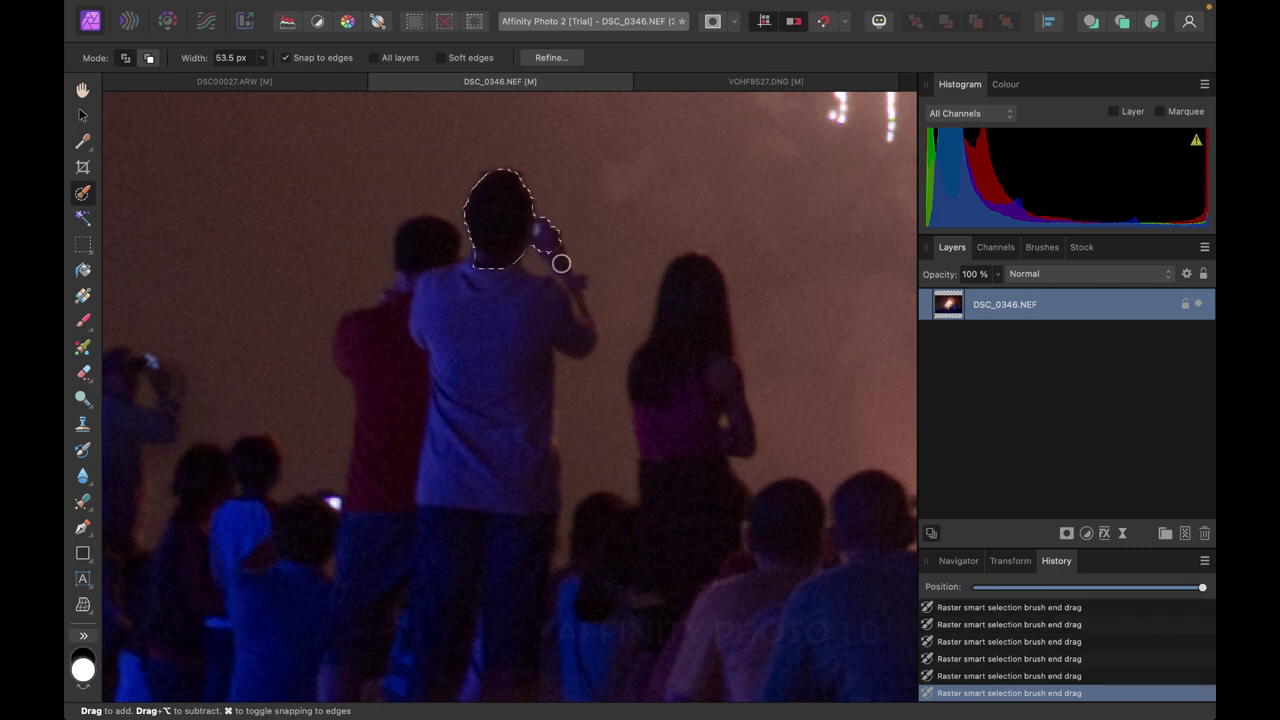
scroll(560, 260, up, 3)
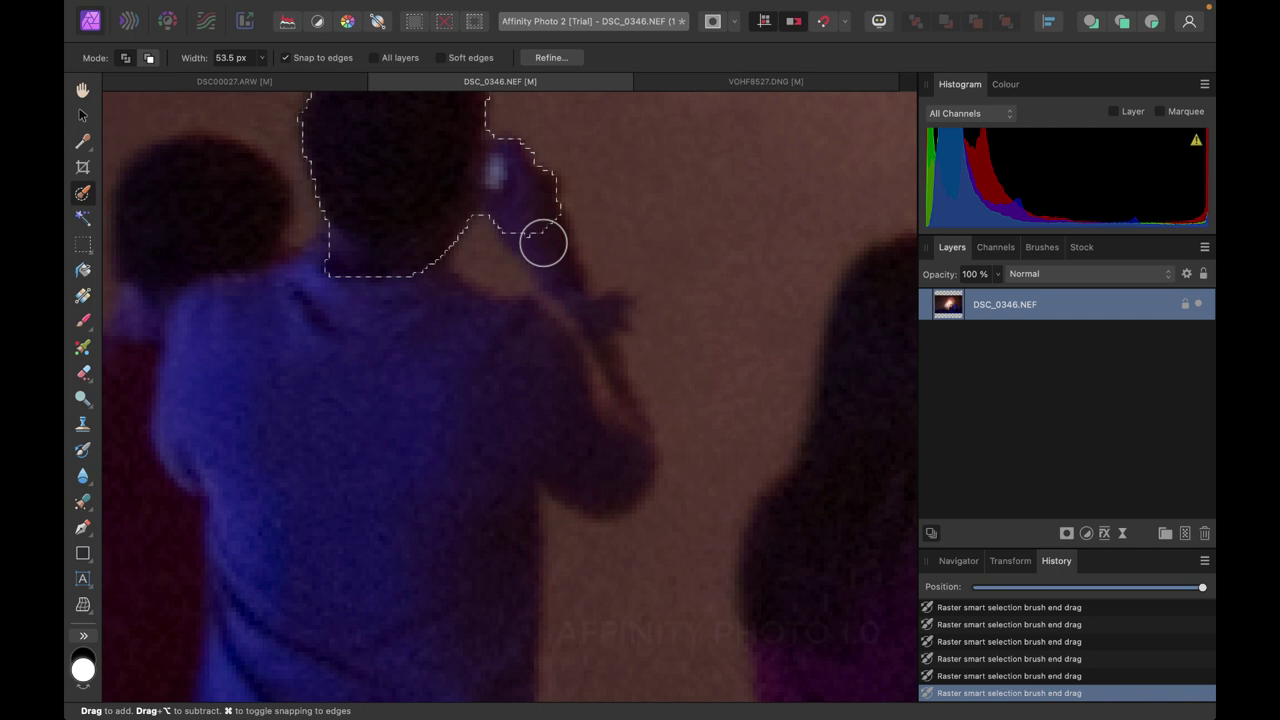
mouse_move(543, 243)
mouse_down()
mouse_move(549, 286)
mouse_move(551, 257)
mouse_move(586, 280)
mouse_move(569, 297)
mouse_move(509, 254)
mouse_move(493, 302)
mouse_up()
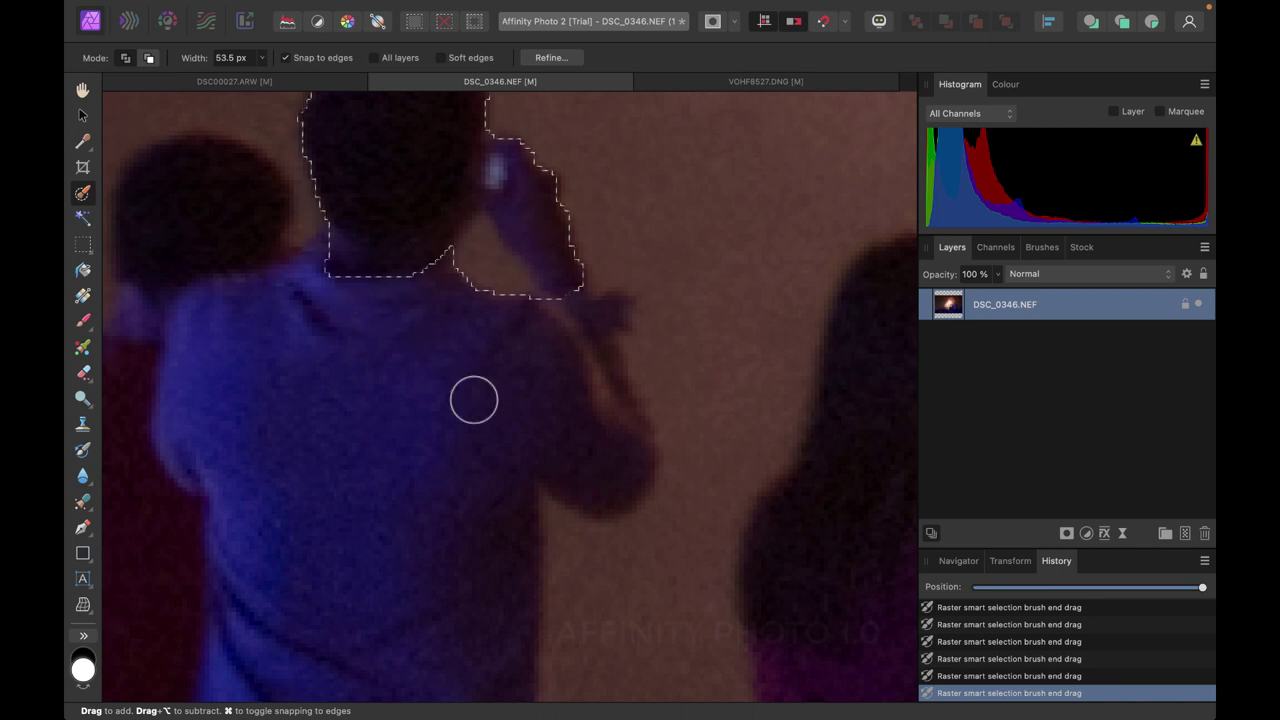
scroll(419, 398, down, 6)
key(super+d)
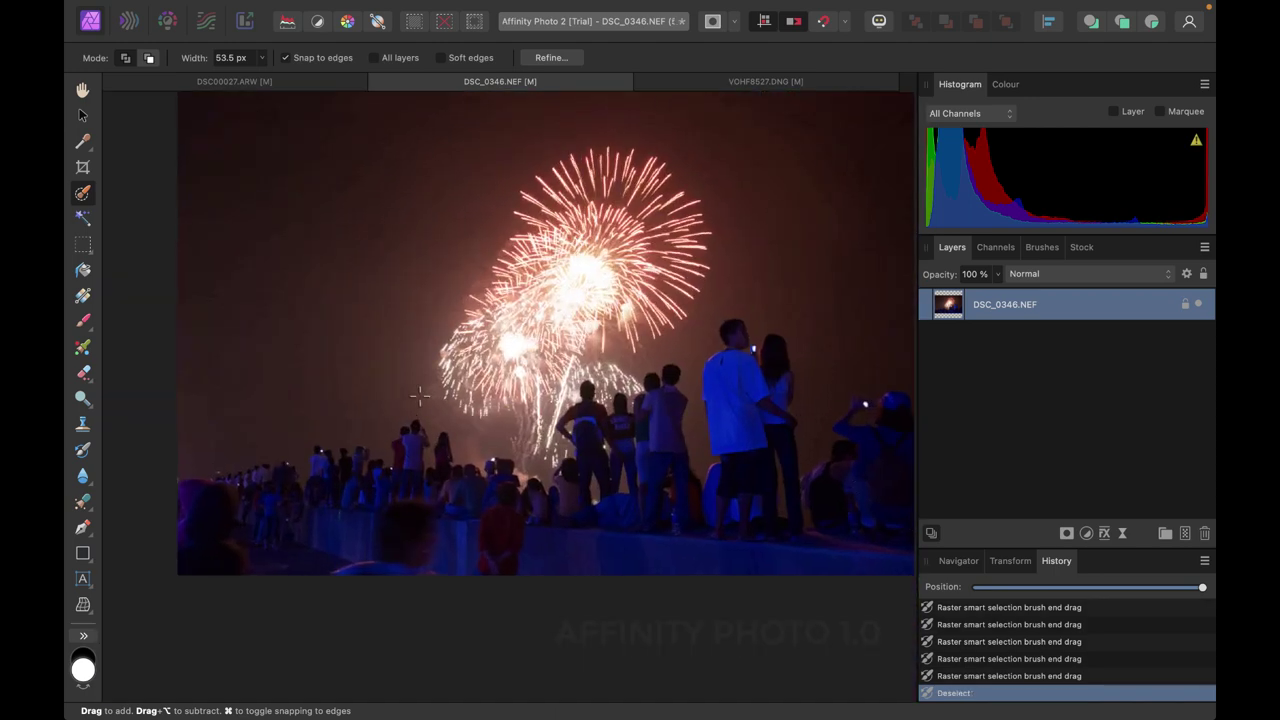
scroll(419, 398, up, 1)
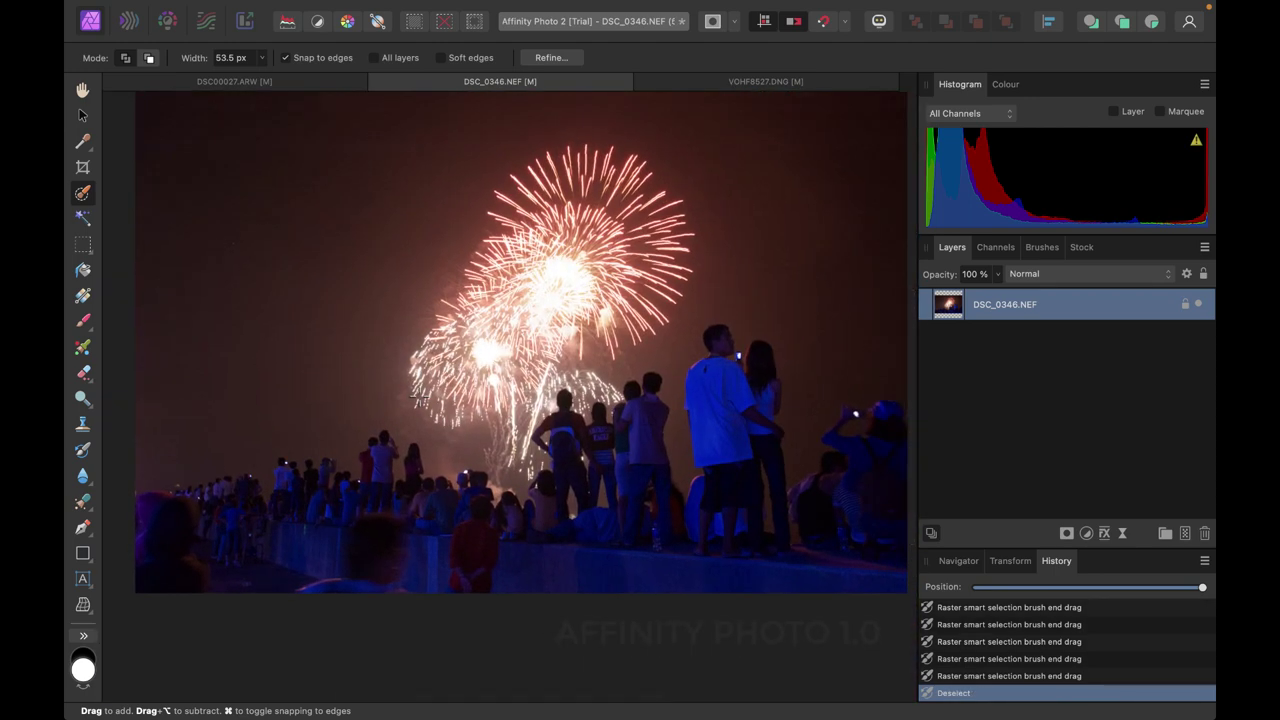
scroll(490, 527, up, 1)
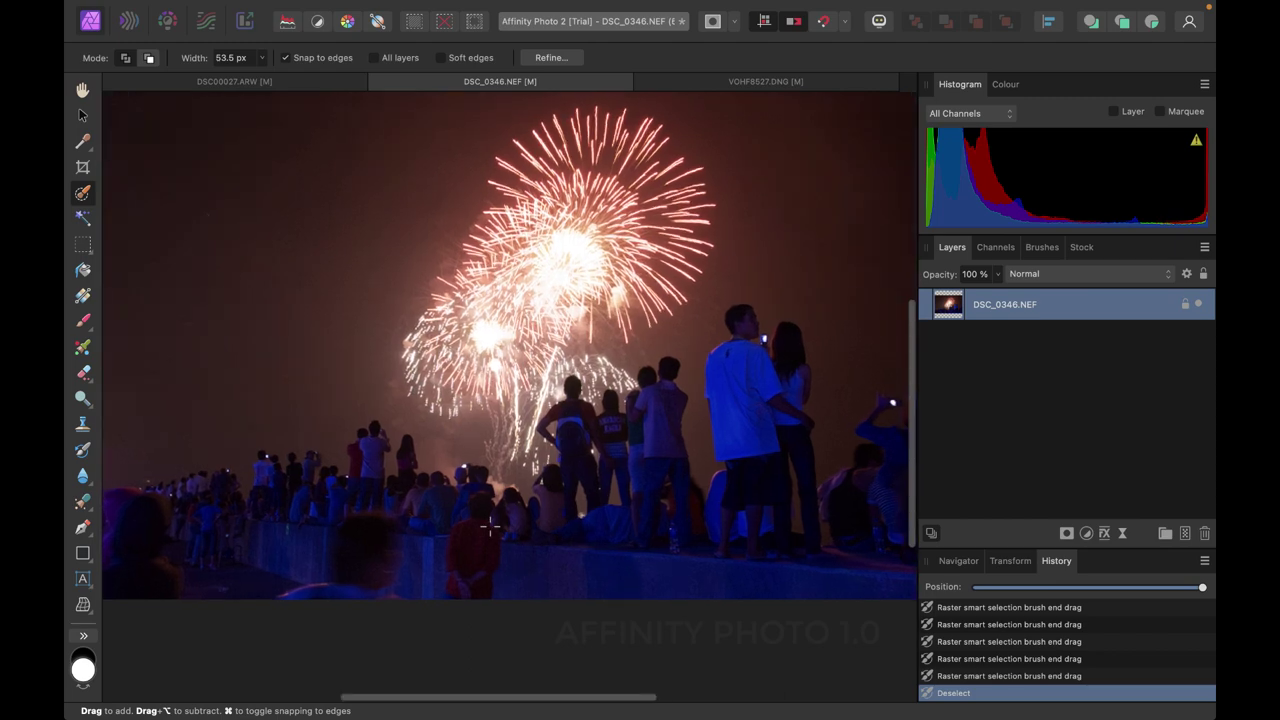
Scroll the view of the developed fireworks photo
scroll(490, 527, down, 2)
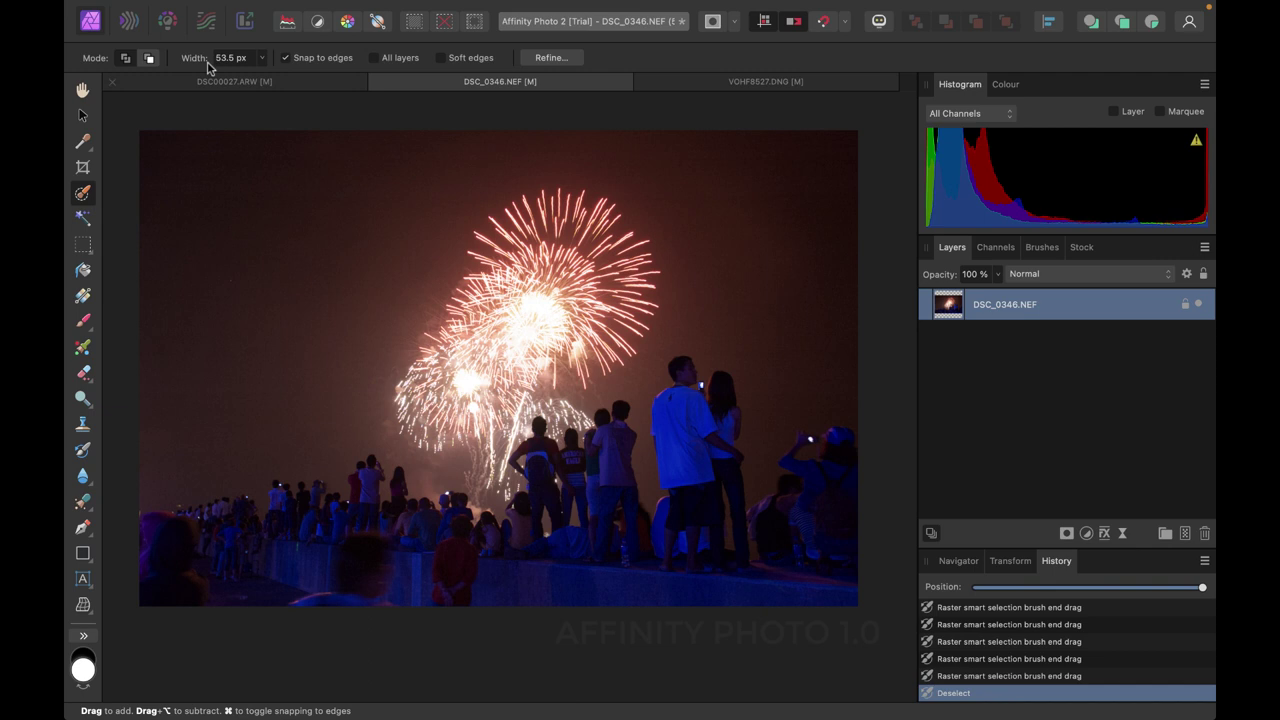
Return to the Develop persona and give the exposure a subtle boost to about 0.34
click(167, 22)
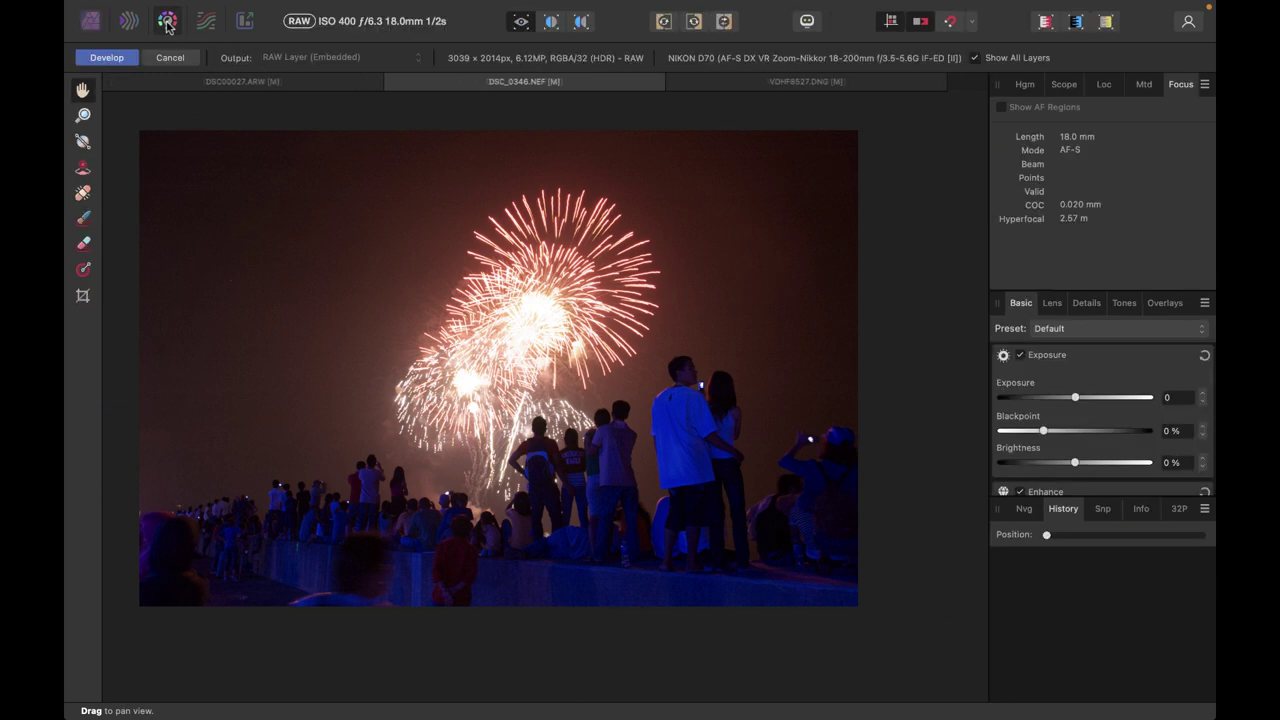
scroll(1047, 410, down, 3)
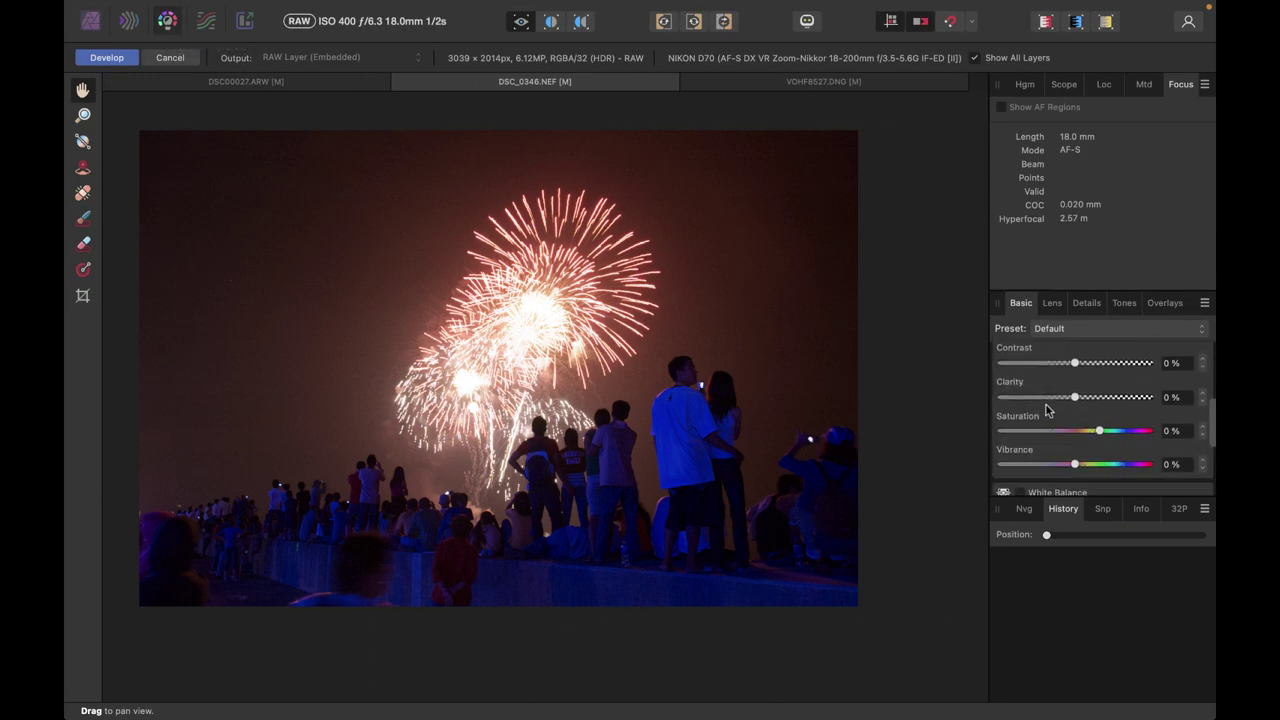
scroll(1047, 410, down, 4)
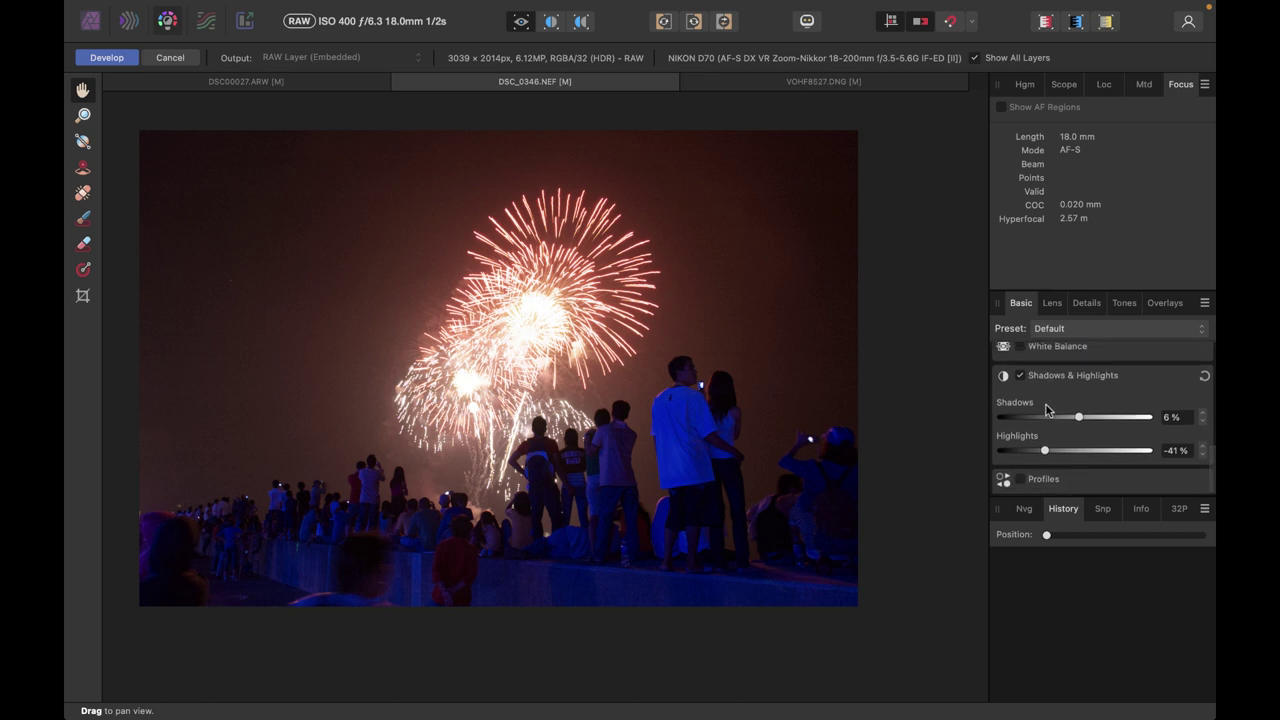
scroll(1070, 418, up, 7)
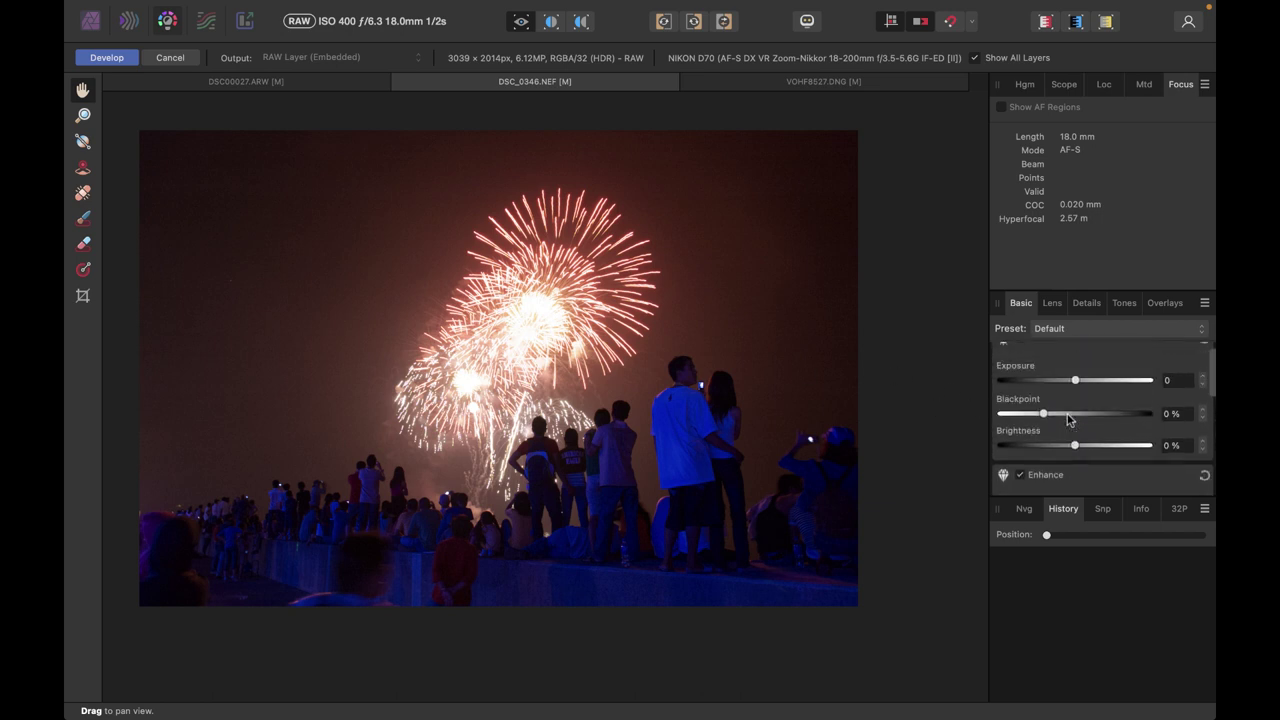
drag(1075, 400, 1106, 399)
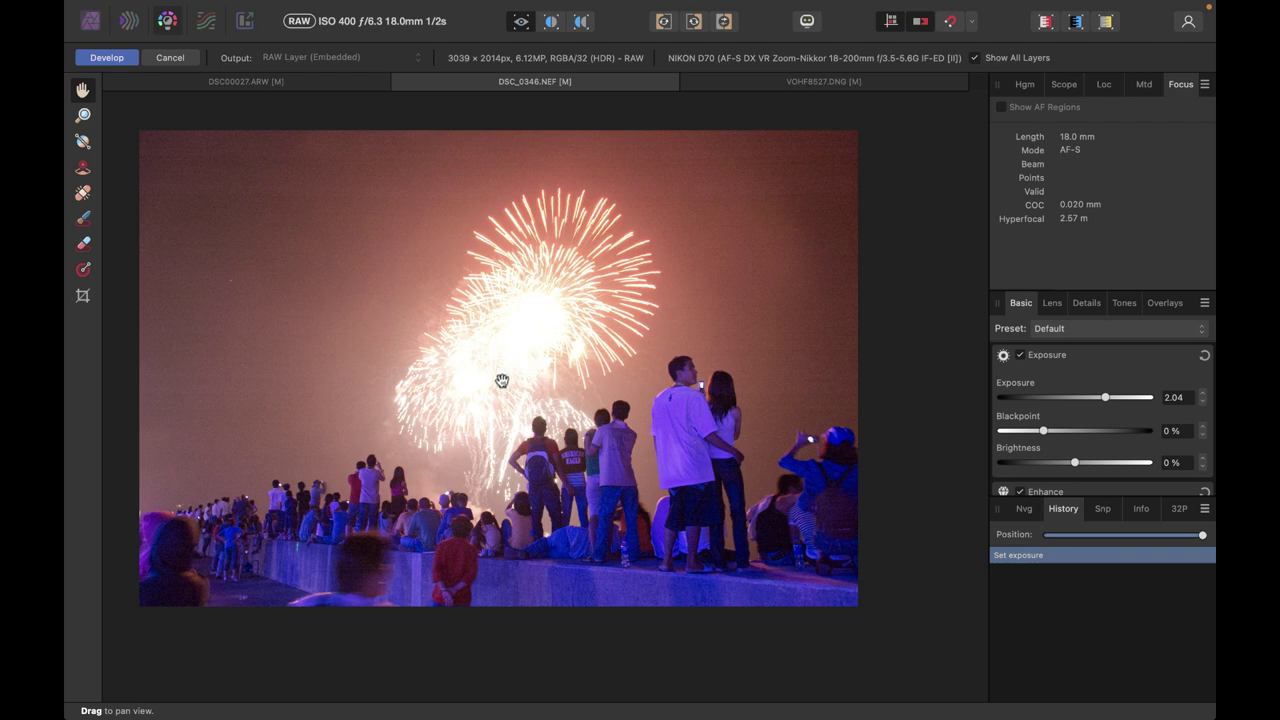
drag(1105, 399, 1080, 400)
click(1080, 399)
click(1080, 399)
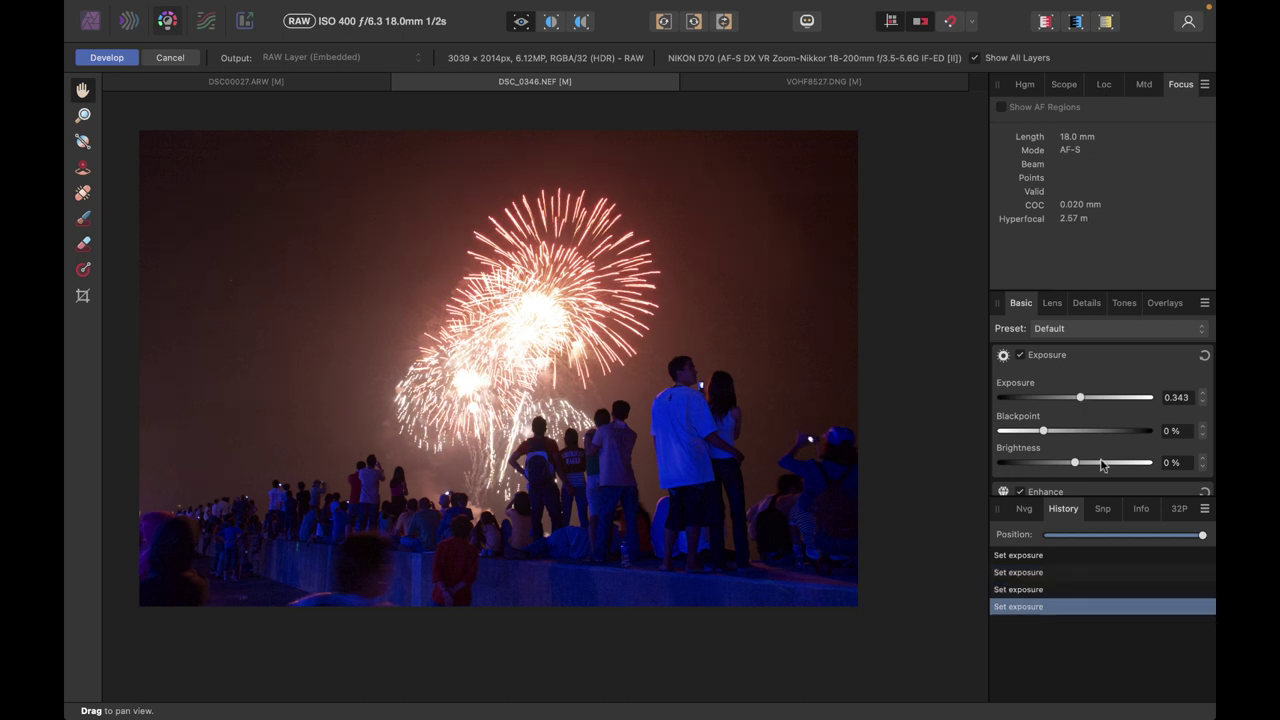
Lift the Shadows slider to about 14%, keeping highlights at -41%
scroll(1102, 460, down, 5)
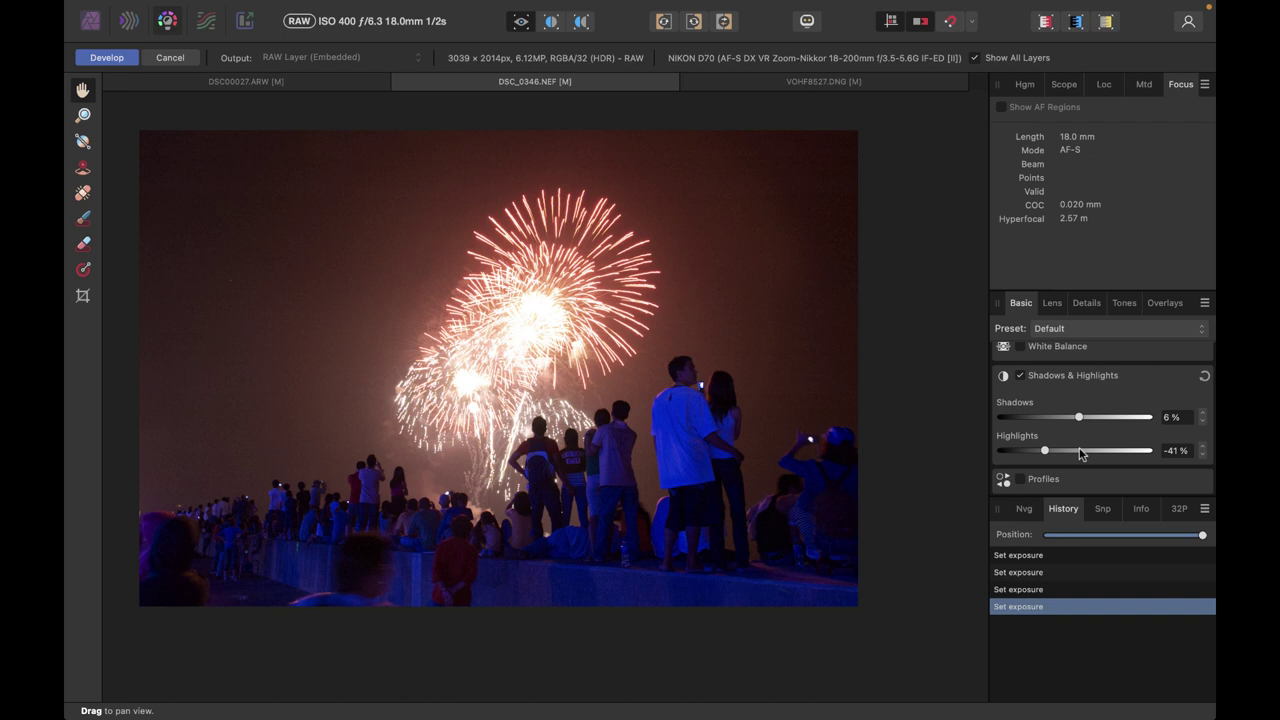
drag(1080, 422, 1177, 440)
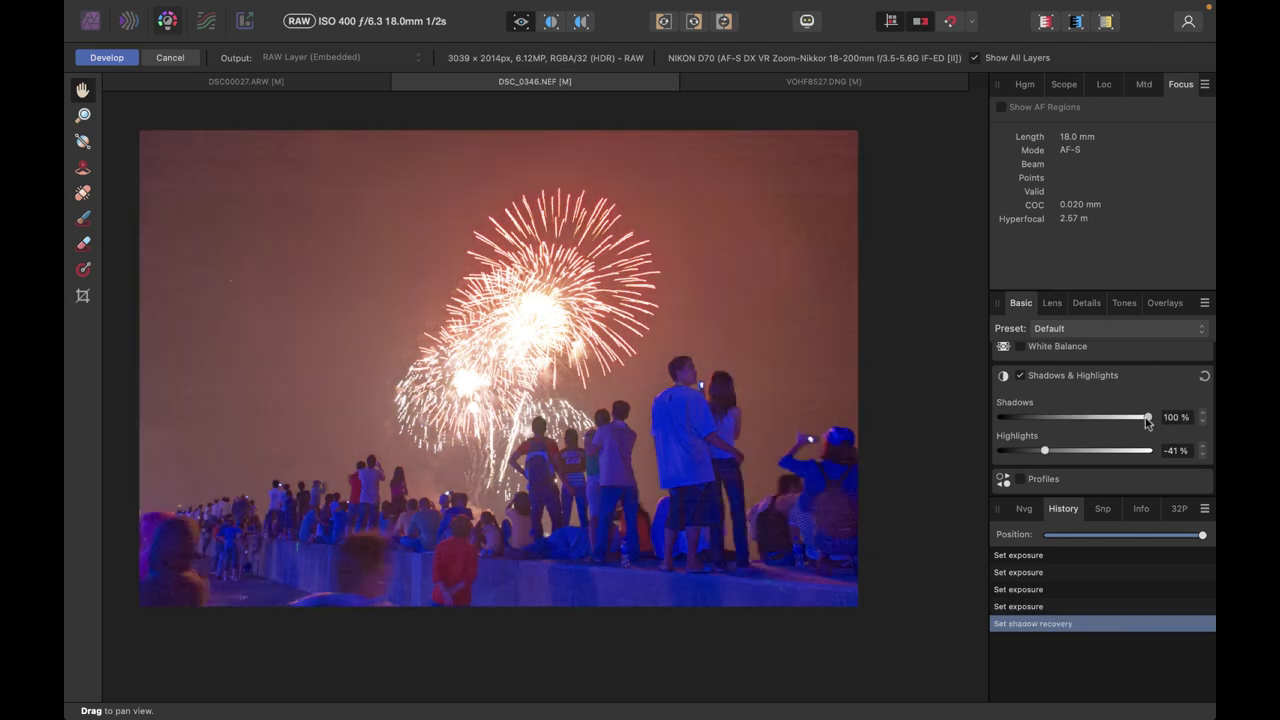
double_click(1148, 417)
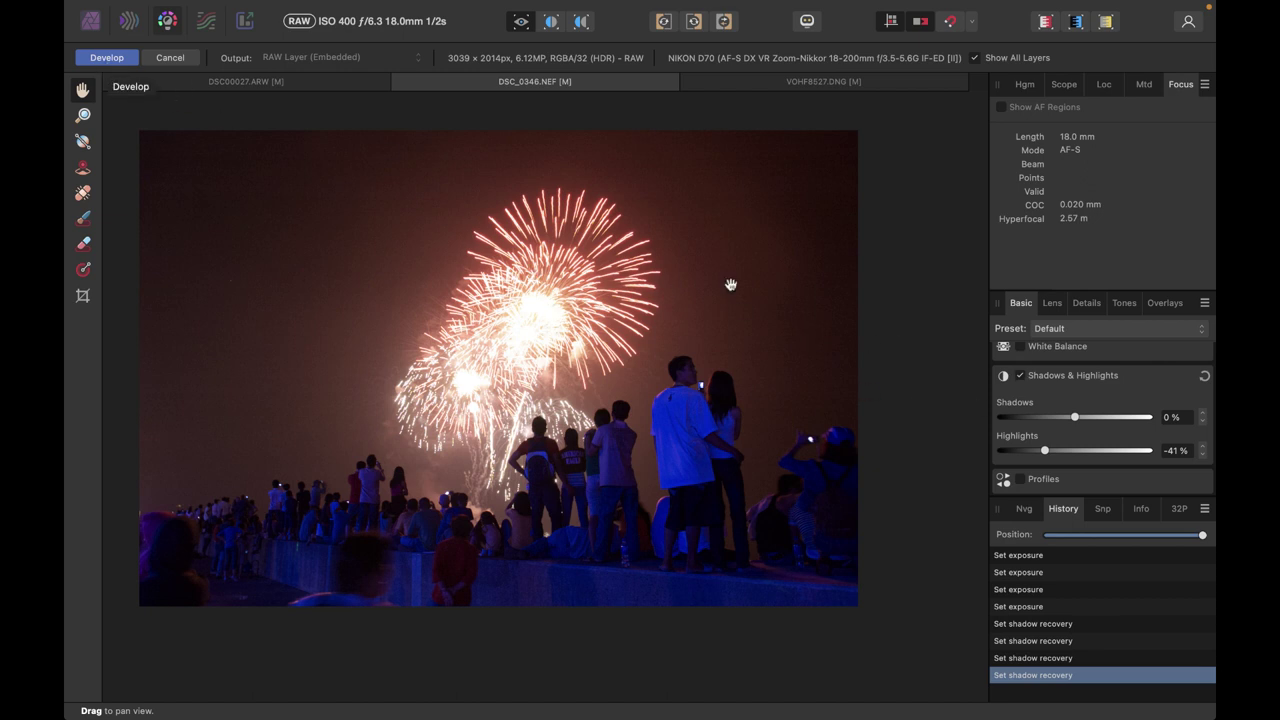
mouse_move(1079, 417)
mouse_down()
mouse_move(1163, 419)
mouse_move(1085, 432)
mouse_up()
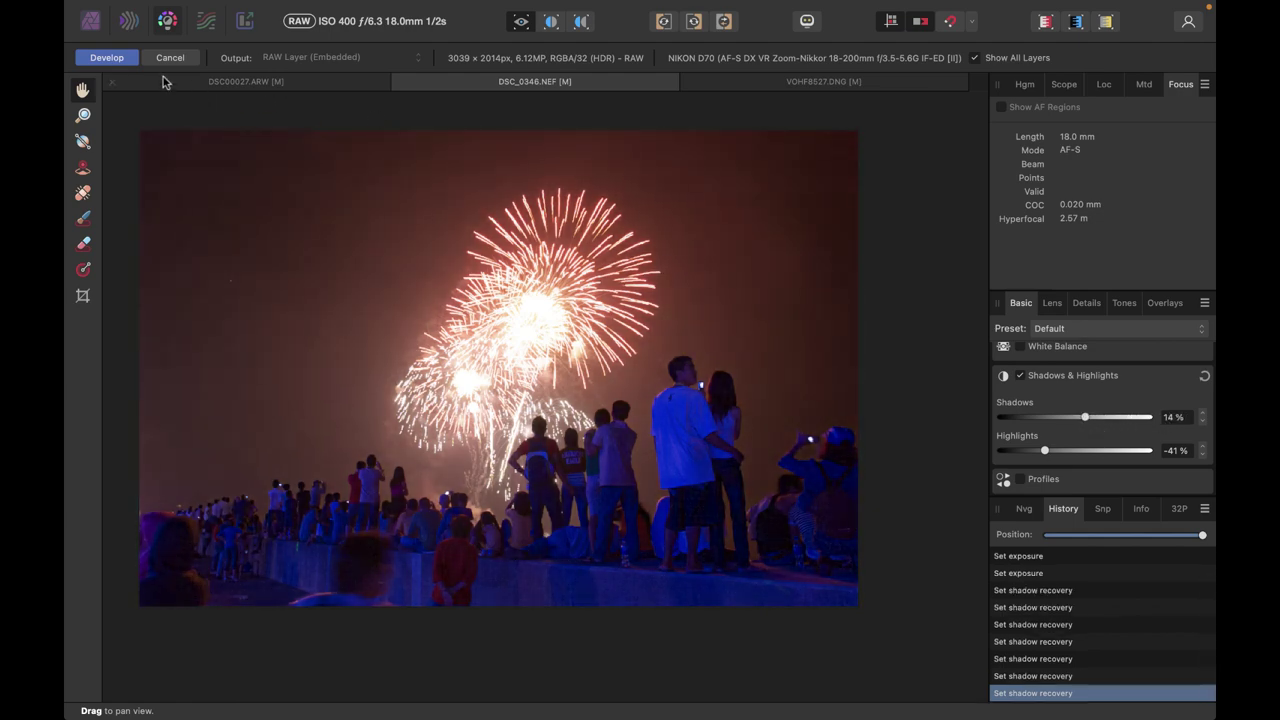
Develop the photo and add an Exposure adjustment layer set to 1.825 to brighten it
click(106, 57)
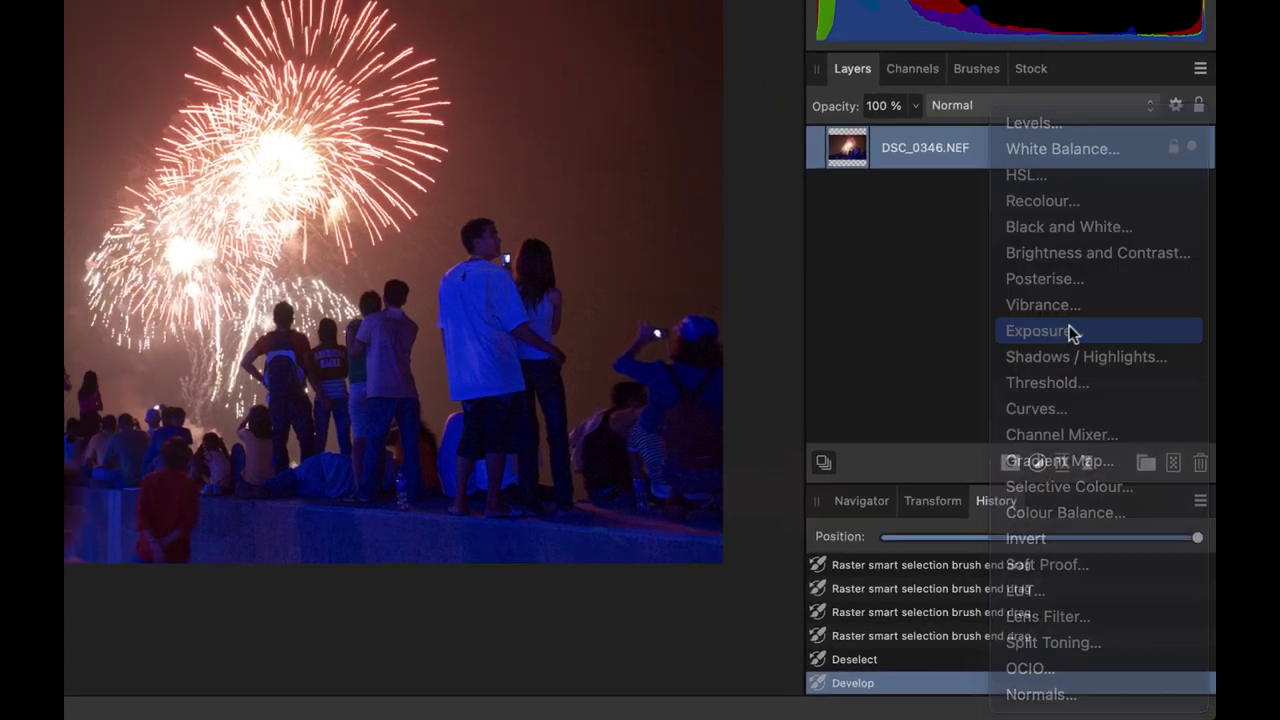
click(1055, 281)
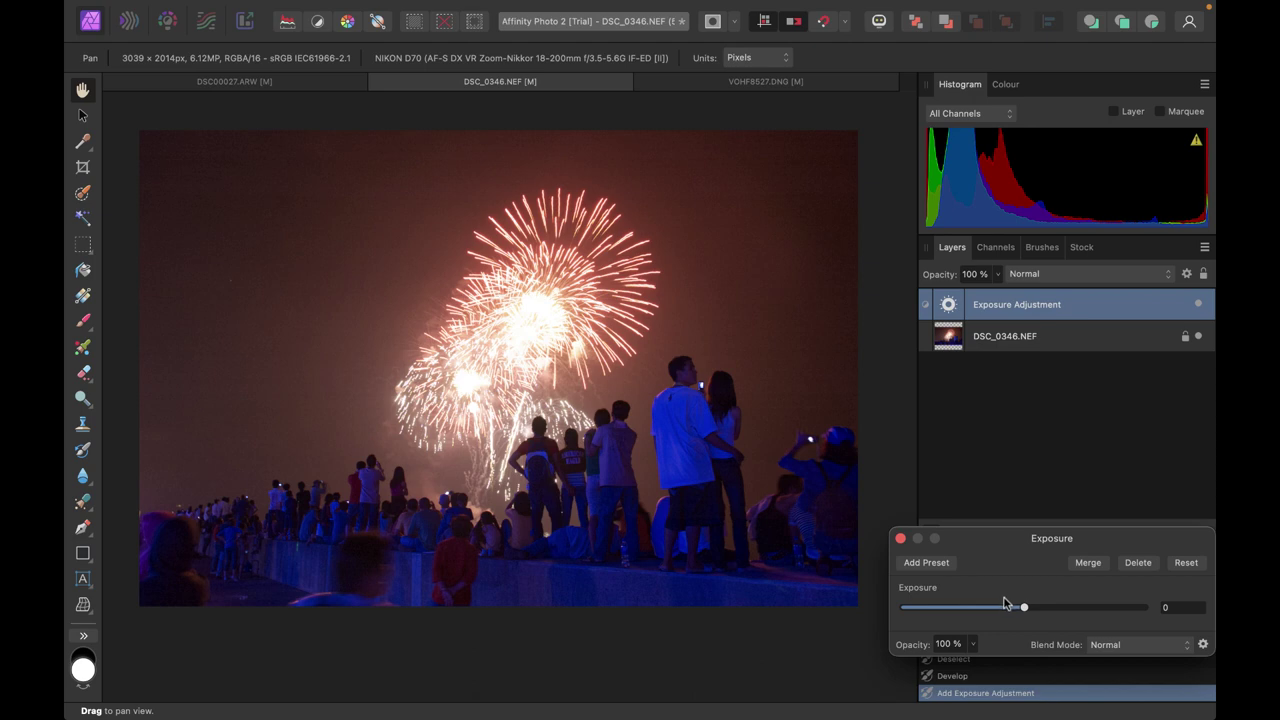
drag(1024, 607, 1054, 610)
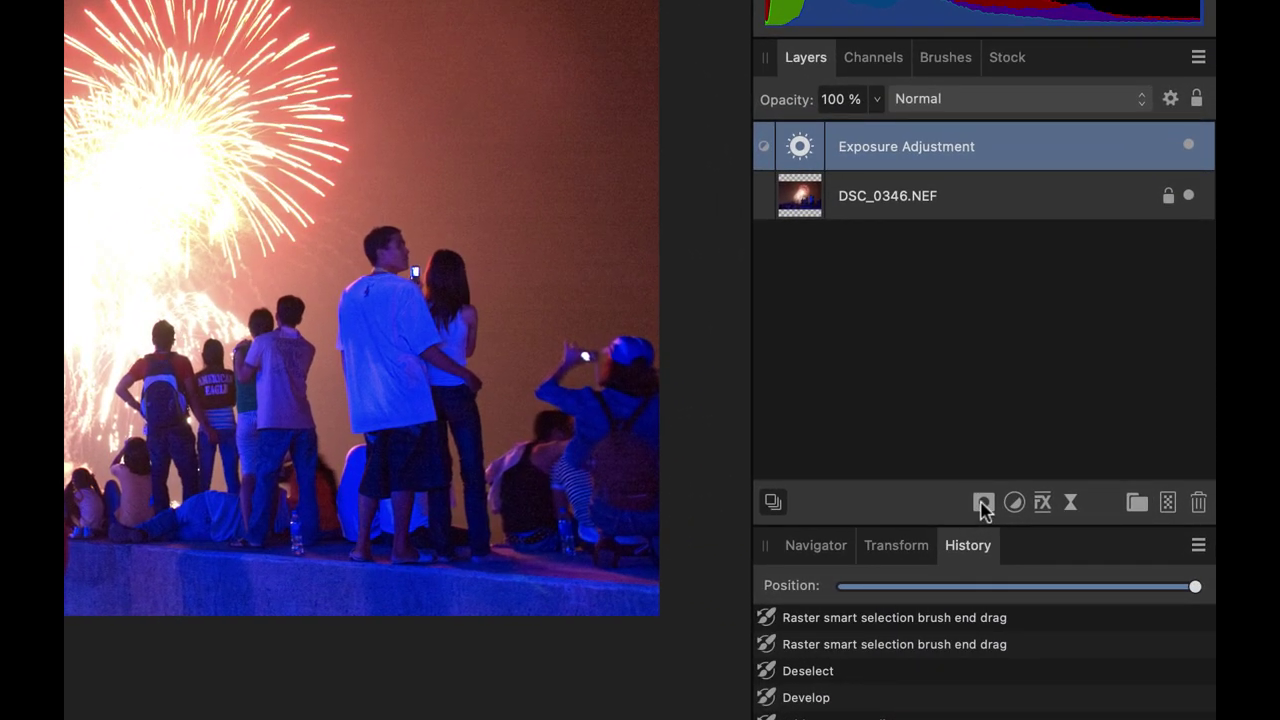
Add a Hue Range Mask to the Exposure adjustment, sampling the blue crowd for 211°–247°
click(983, 504)
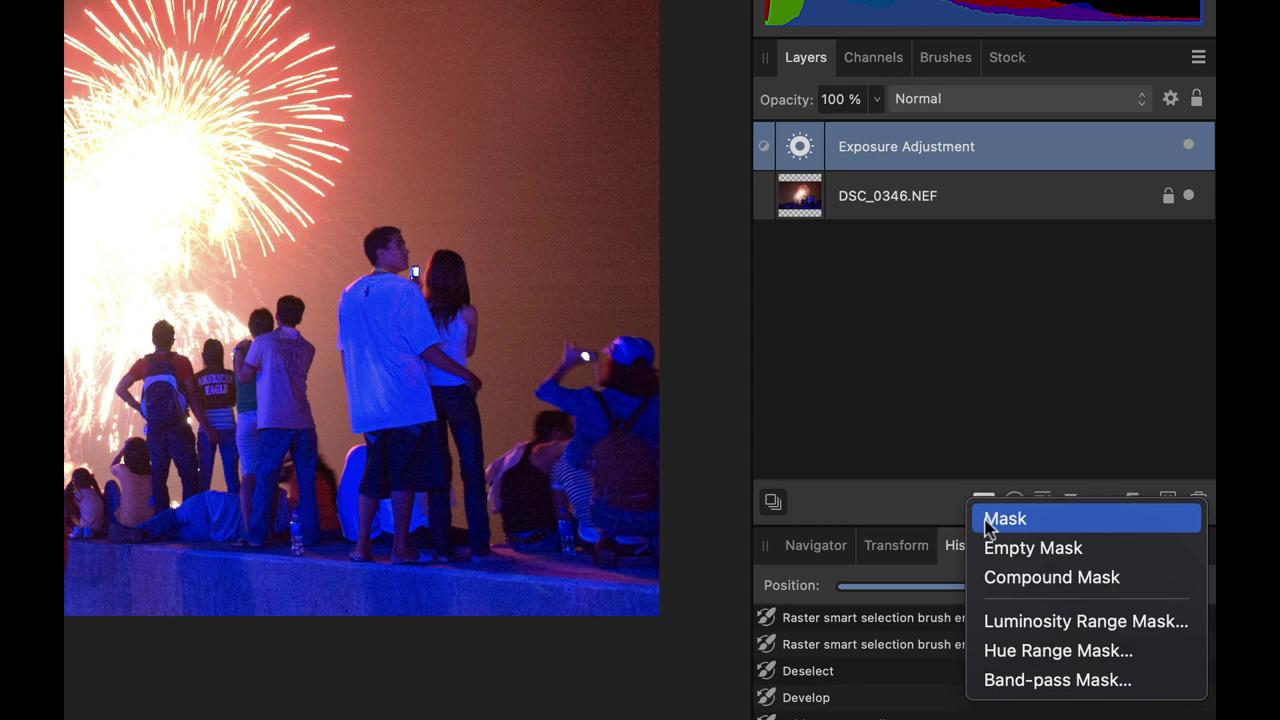
click(1012, 652)
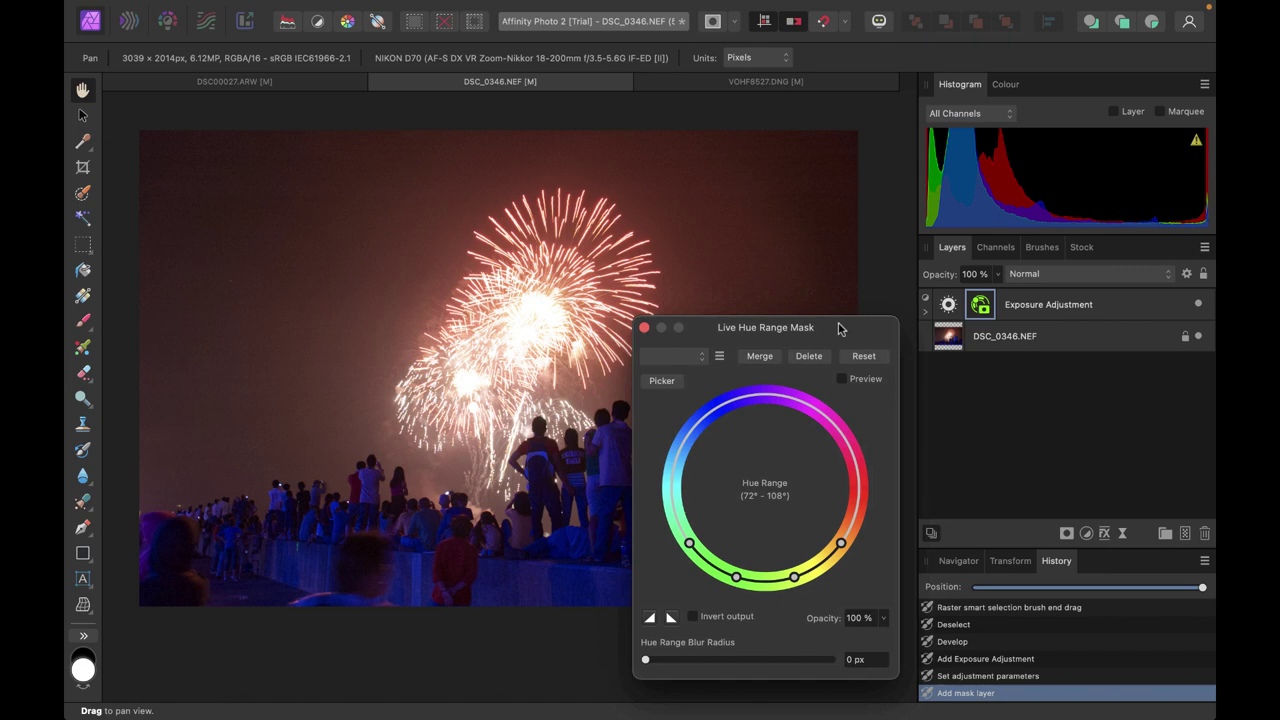
drag(838, 330, 1066, 213)
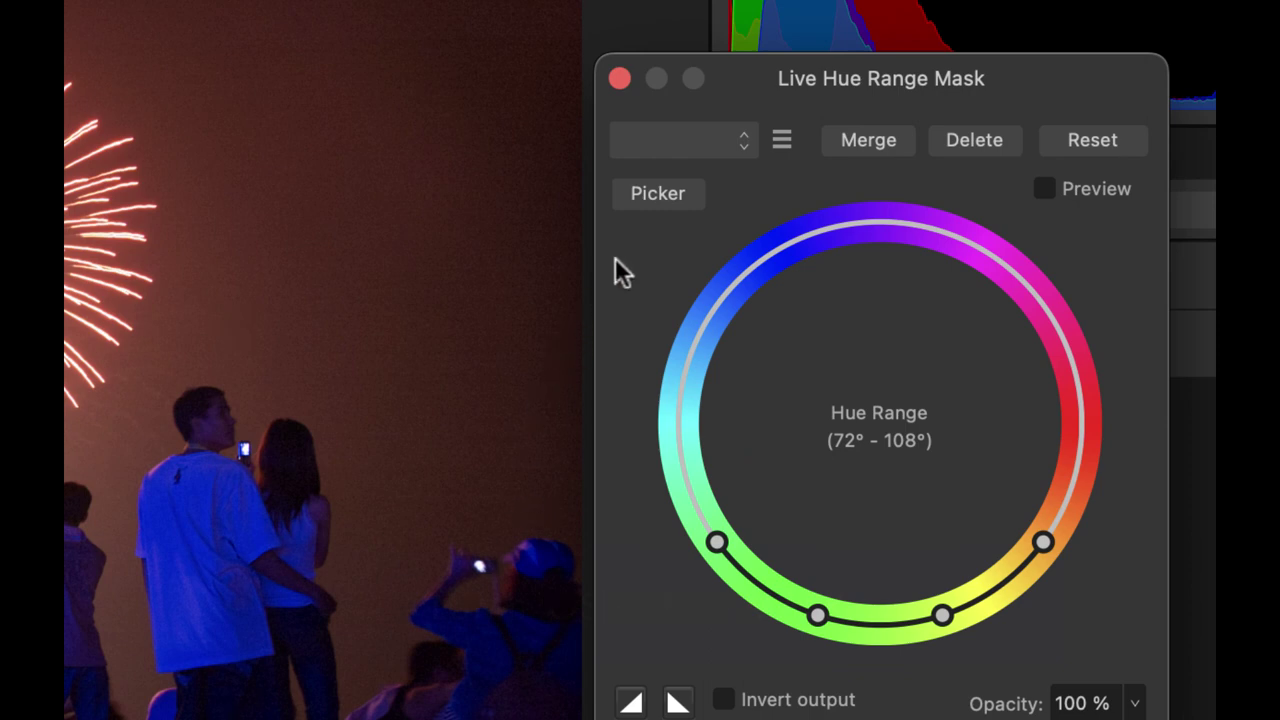
click(648, 207)
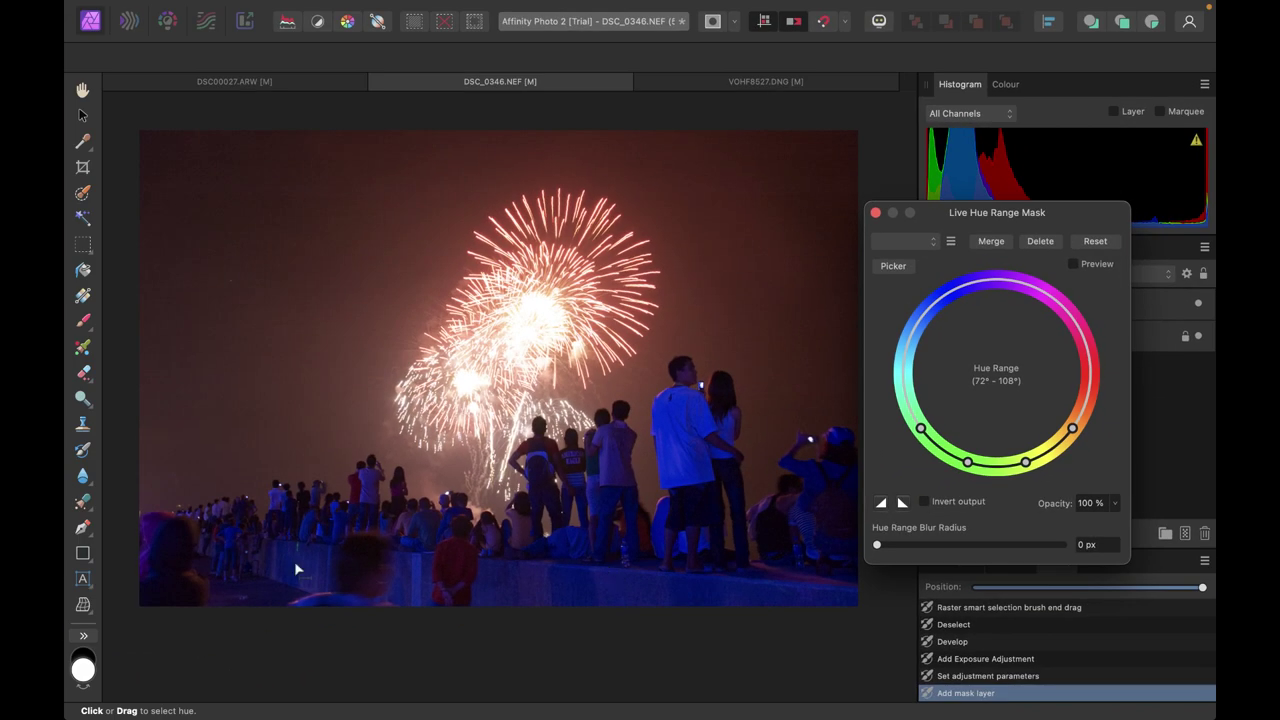
click(676, 446)
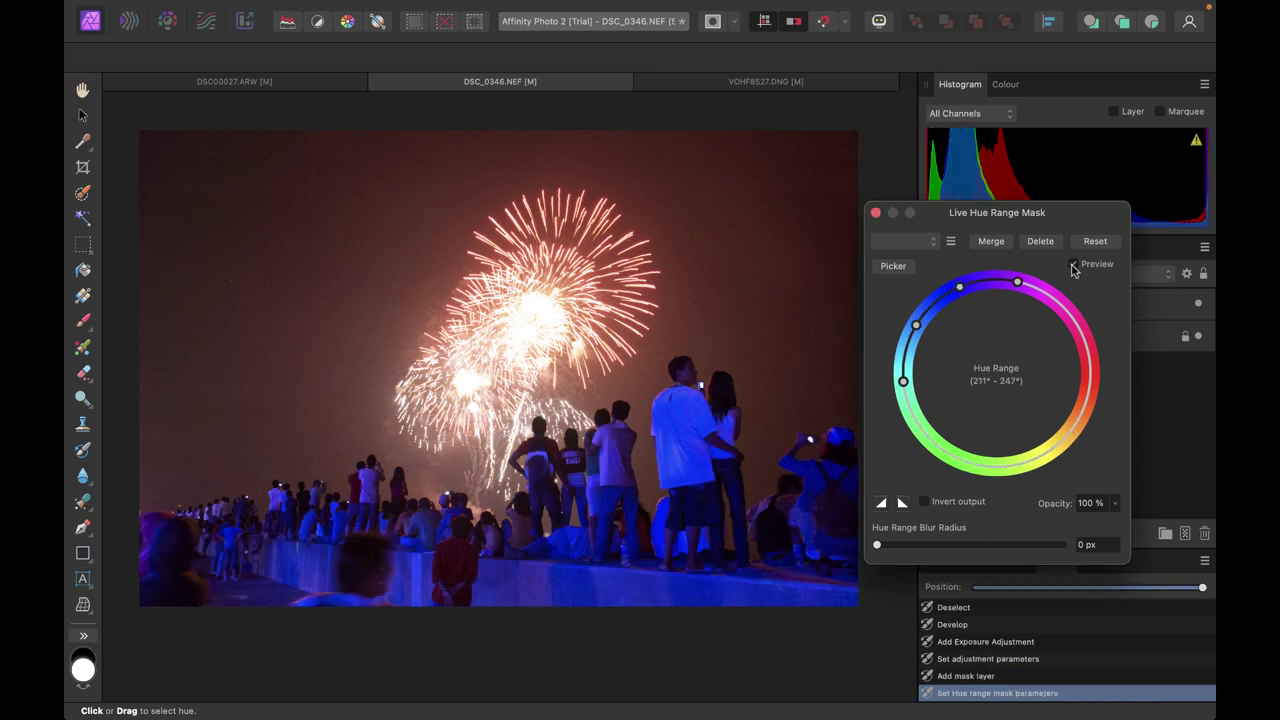
Preview the hue mask in black and white and shift its range to 232°–268°
click(1073, 265)
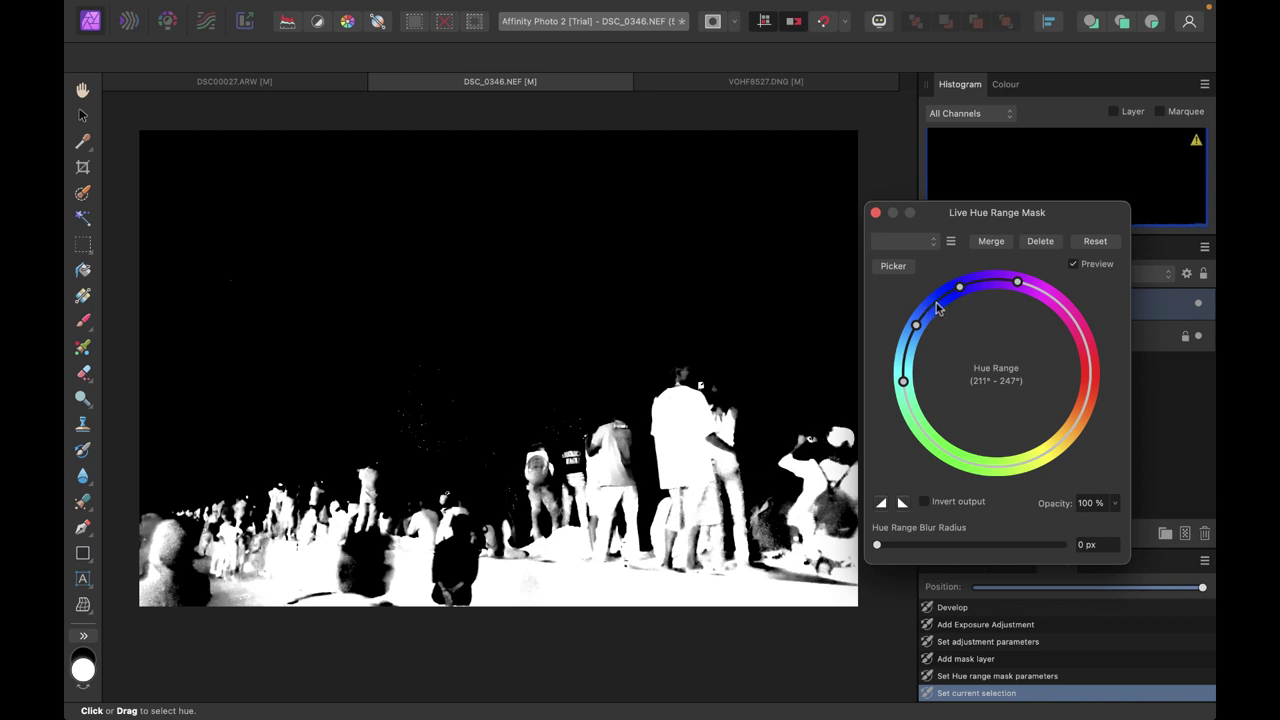
drag(937, 308, 979, 326)
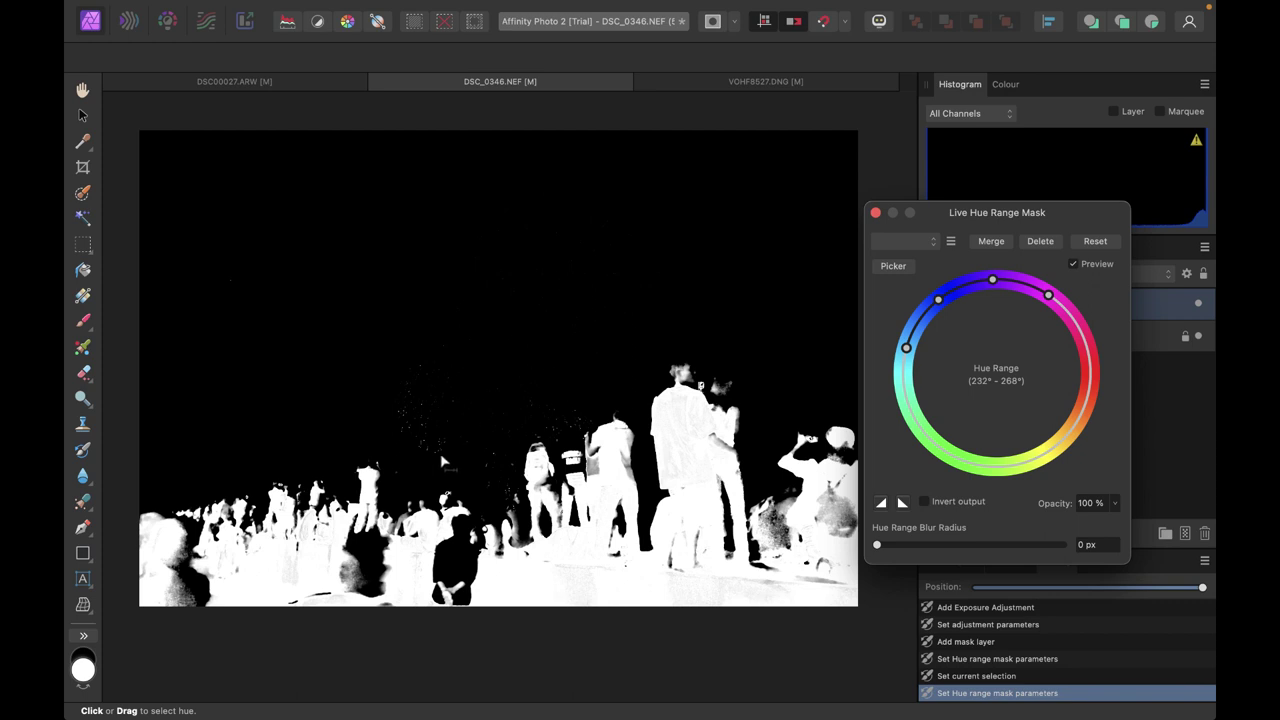
Raise the masked Exposure adjustment to 2.046, brightening only the blue-lit crowd
click(876, 213)
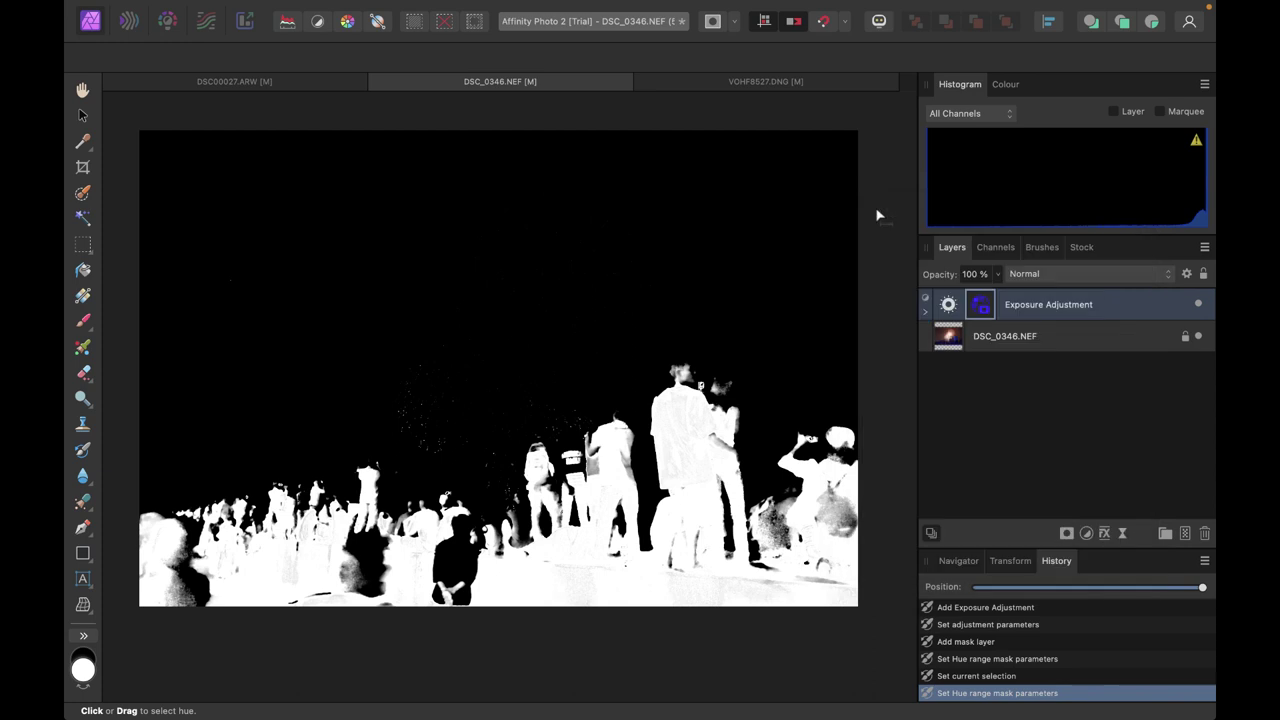
click(948, 306)
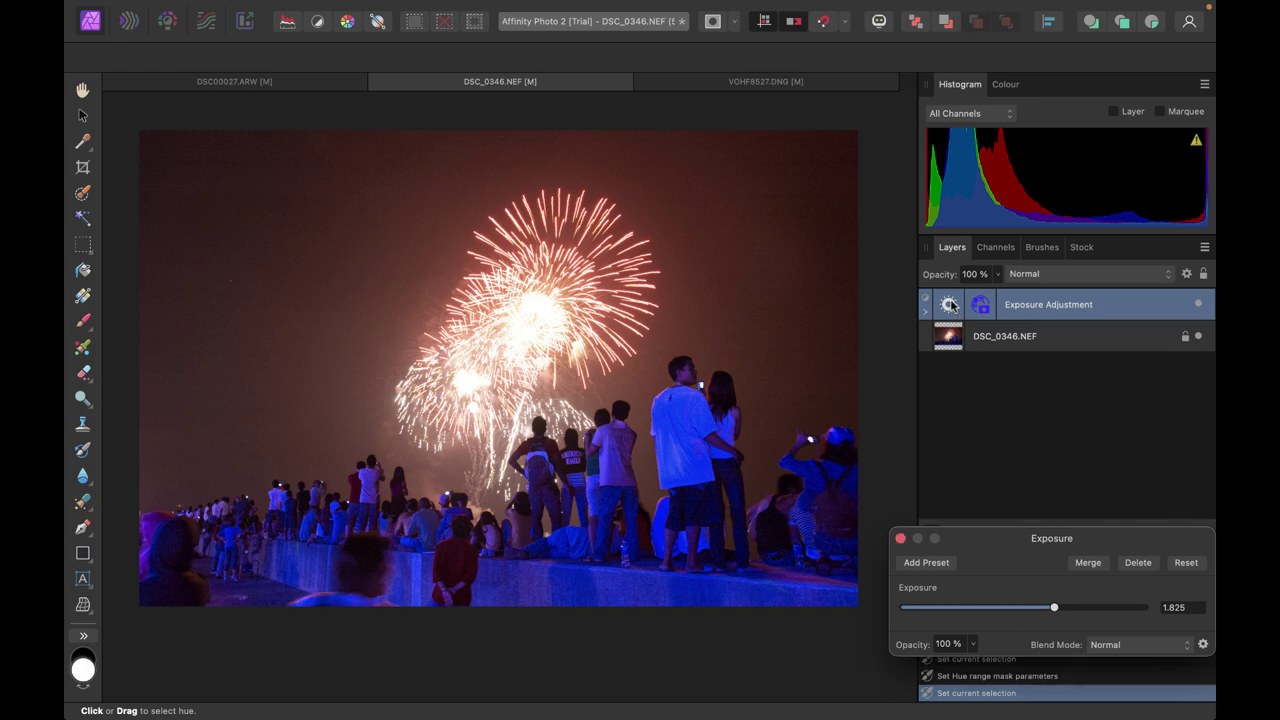
drag(1050, 532, 1050, 378)
mouse_move(1053, 456)
mouse_down()
mouse_move(1023, 457)
mouse_move(1070, 457)
mouse_move(1048, 457)
mouse_move(1060, 462)
mouse_up()
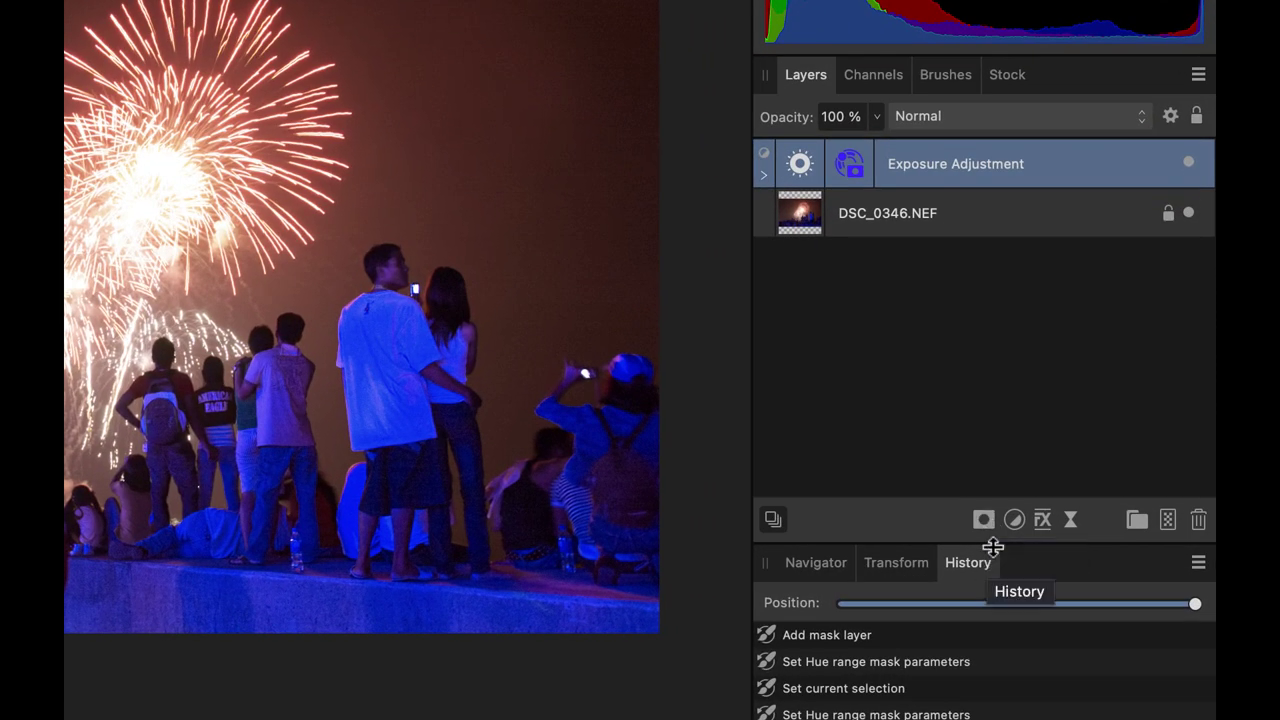
Add a Curves adjustment with its midpoint lowered to 0.63/0.381
click(1014, 521)
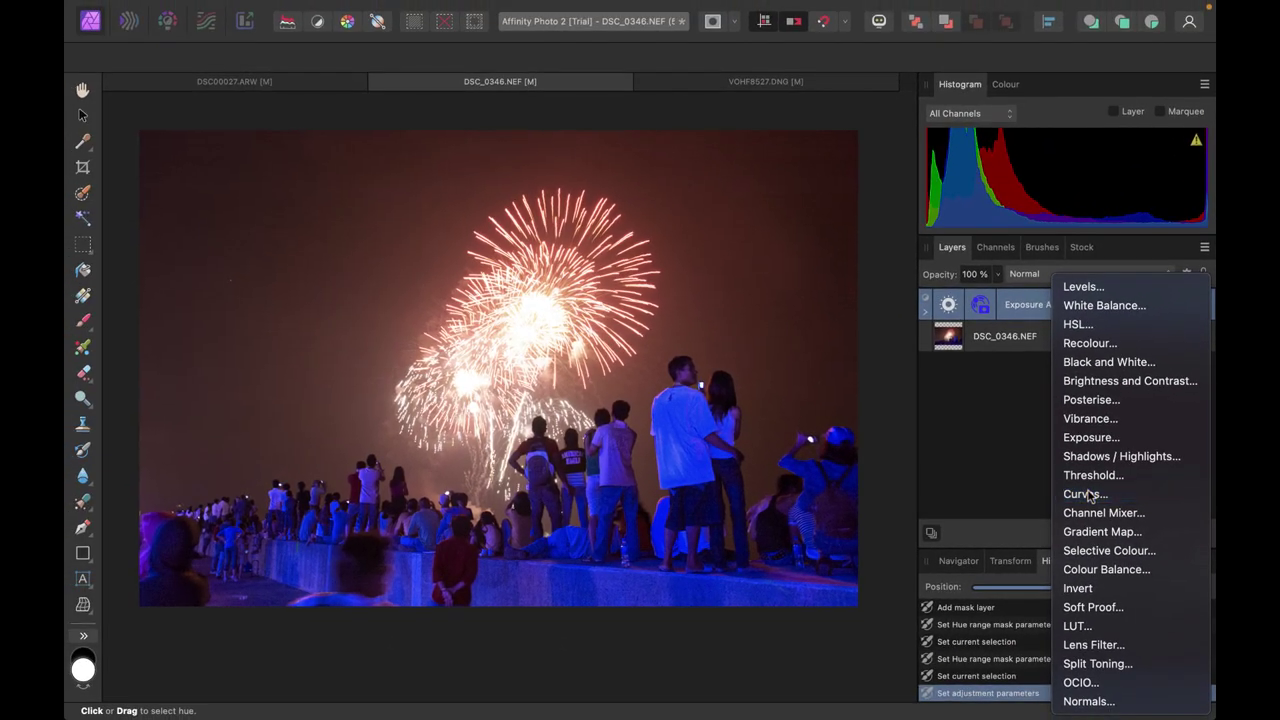
click(1014, 460)
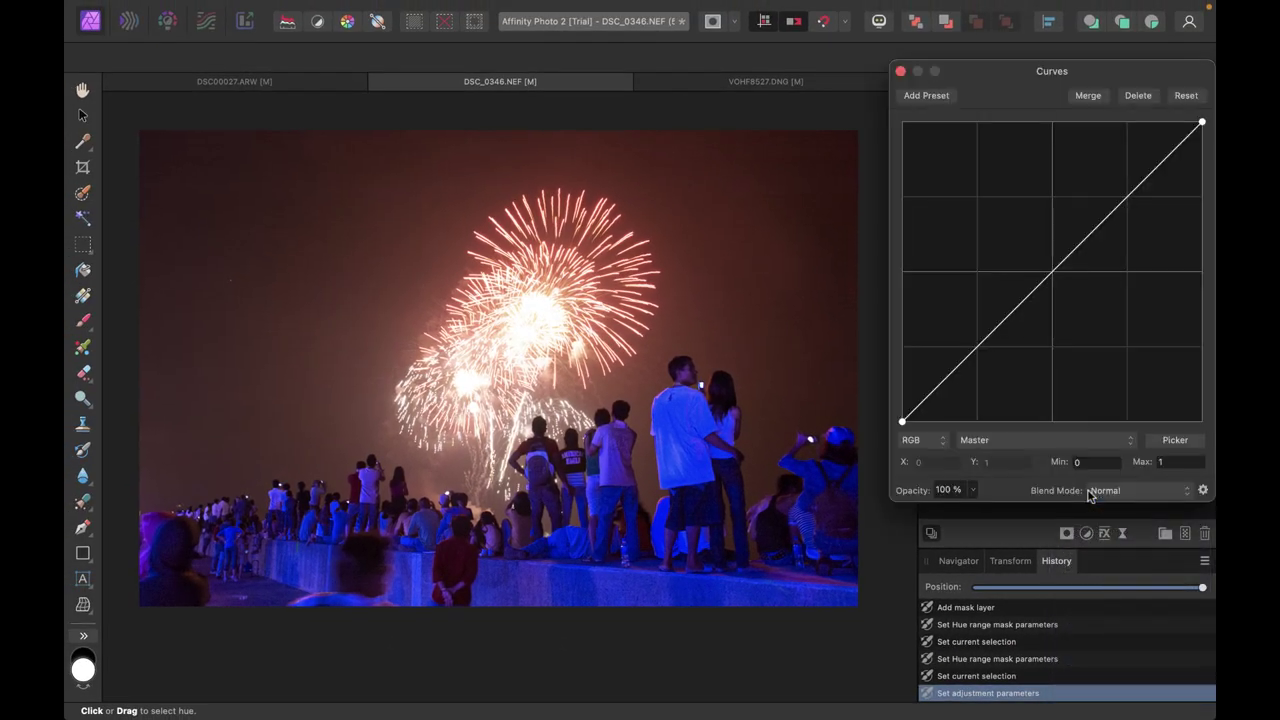
click(1053, 279)
drag(1053, 279, 1092, 312)
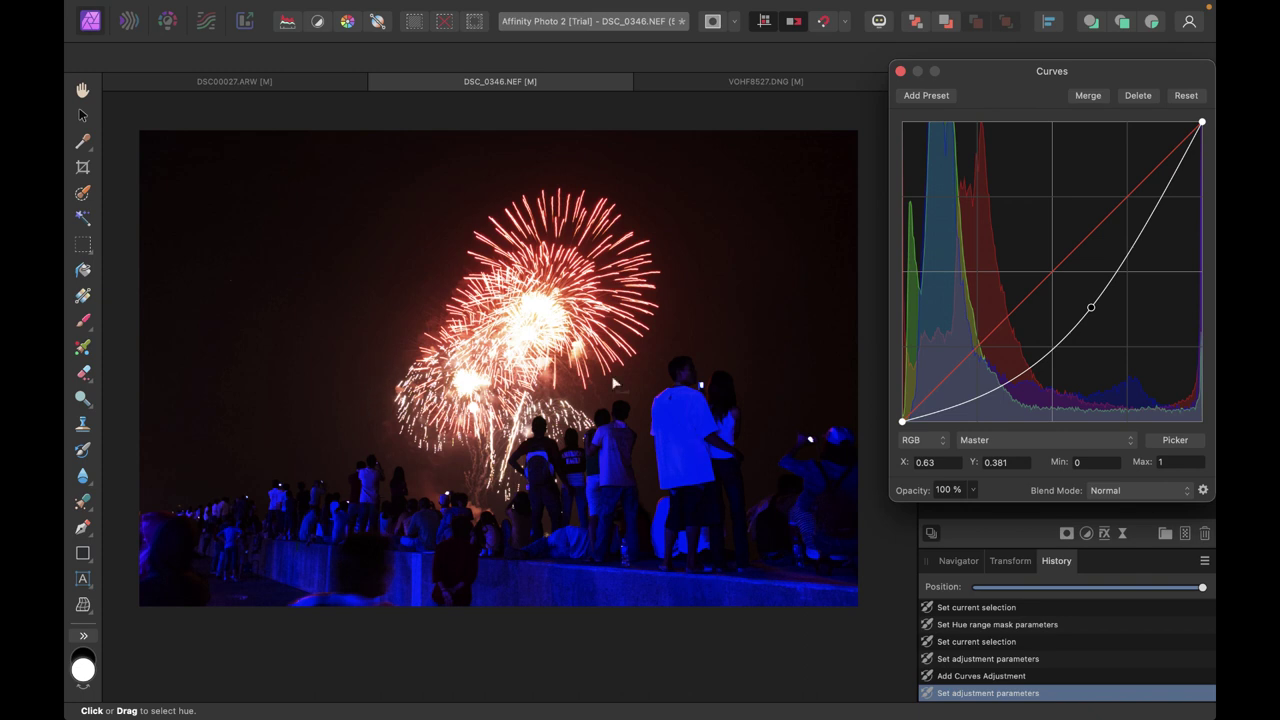
Give the Curves a Hue Range Mask sampled from the red sky, narrowed to 350°–11°
click(900, 71)
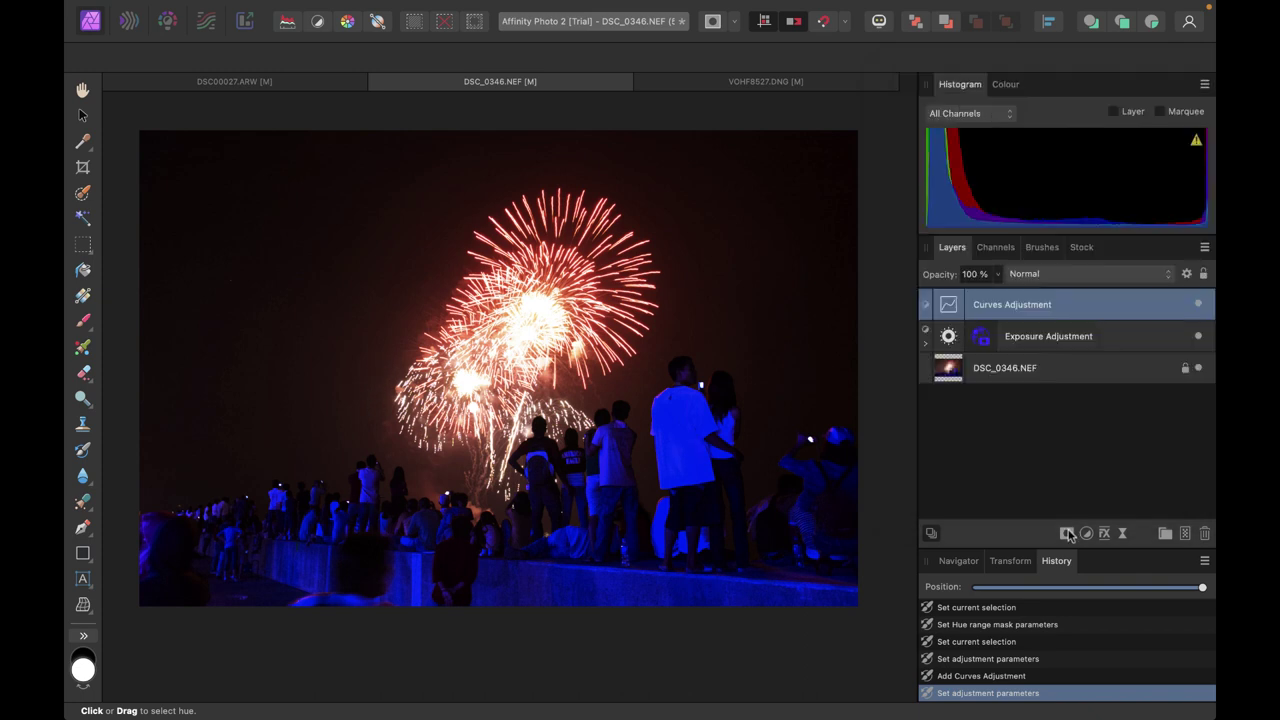
click(1067, 534)
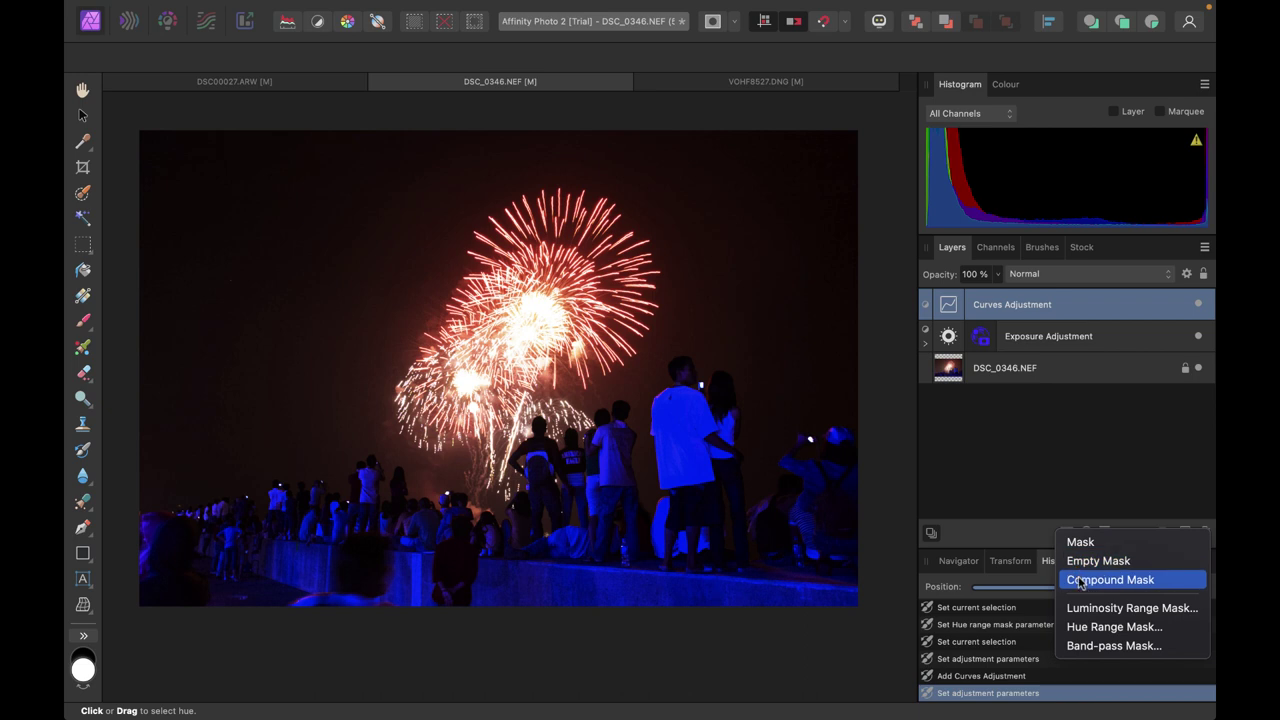
click(1083, 627)
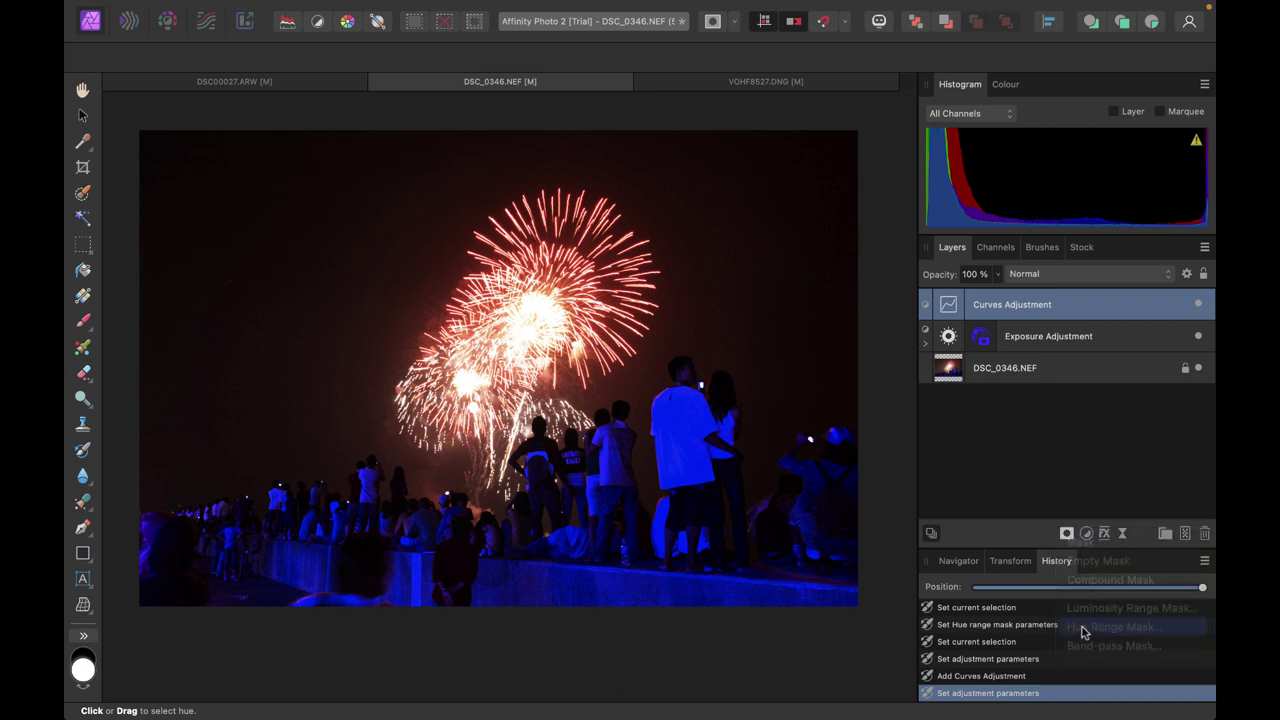
drag(845, 338, 944, 333)
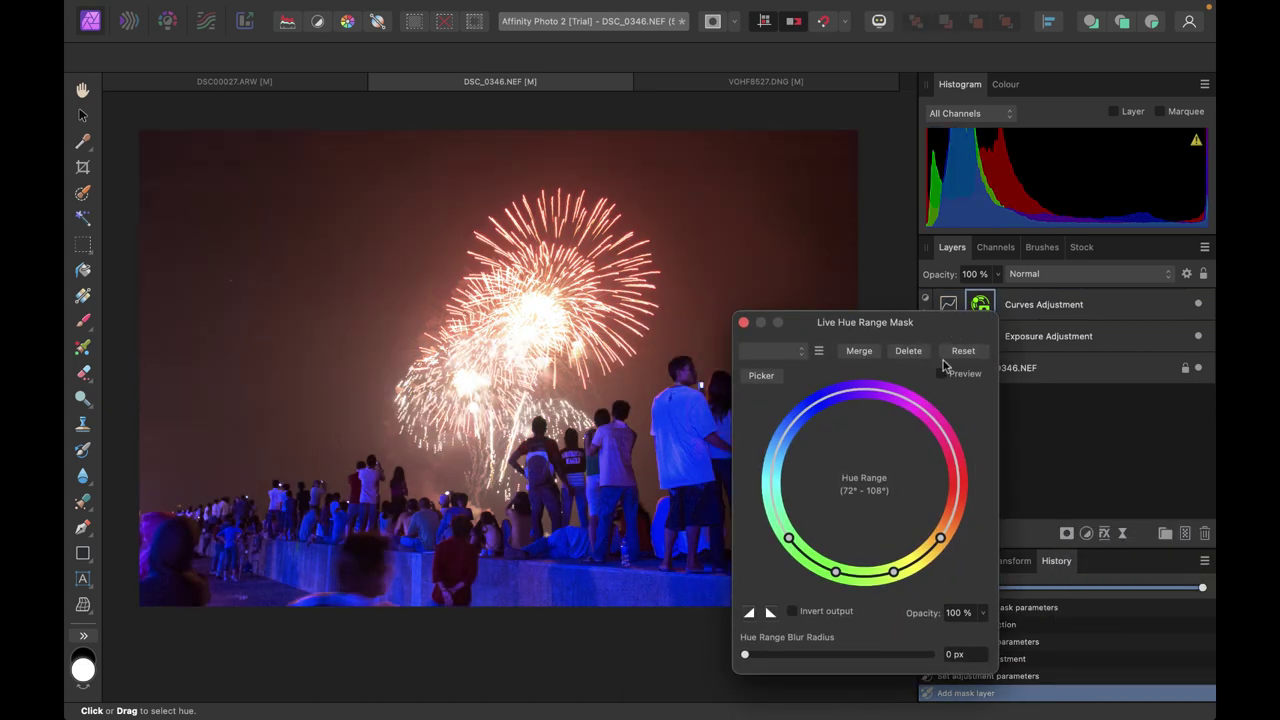
click(941, 375)
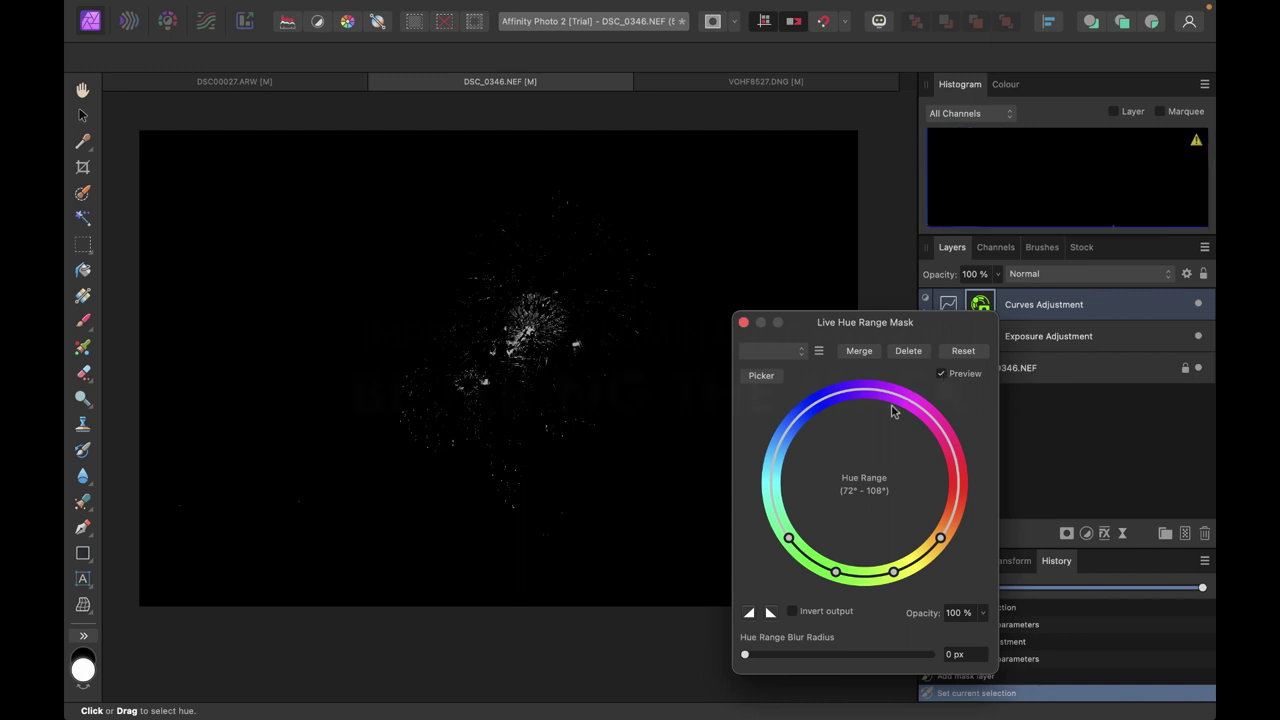
click(760, 376)
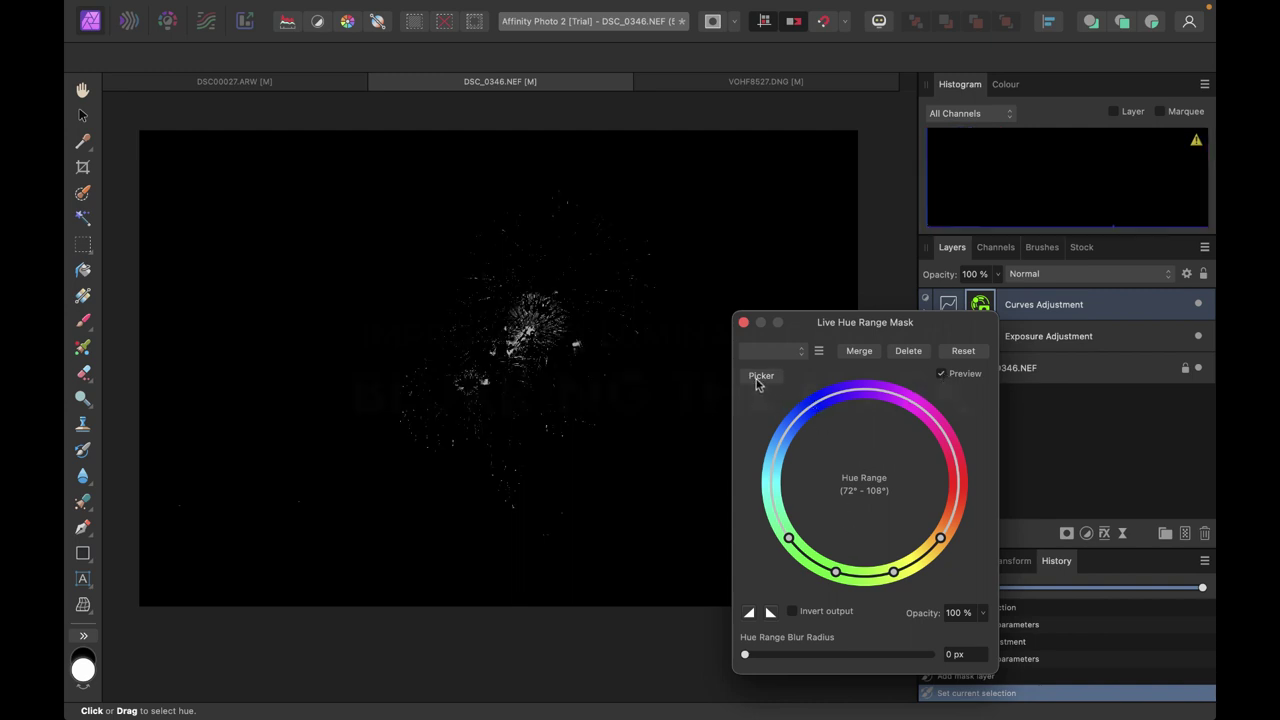
click(369, 252)
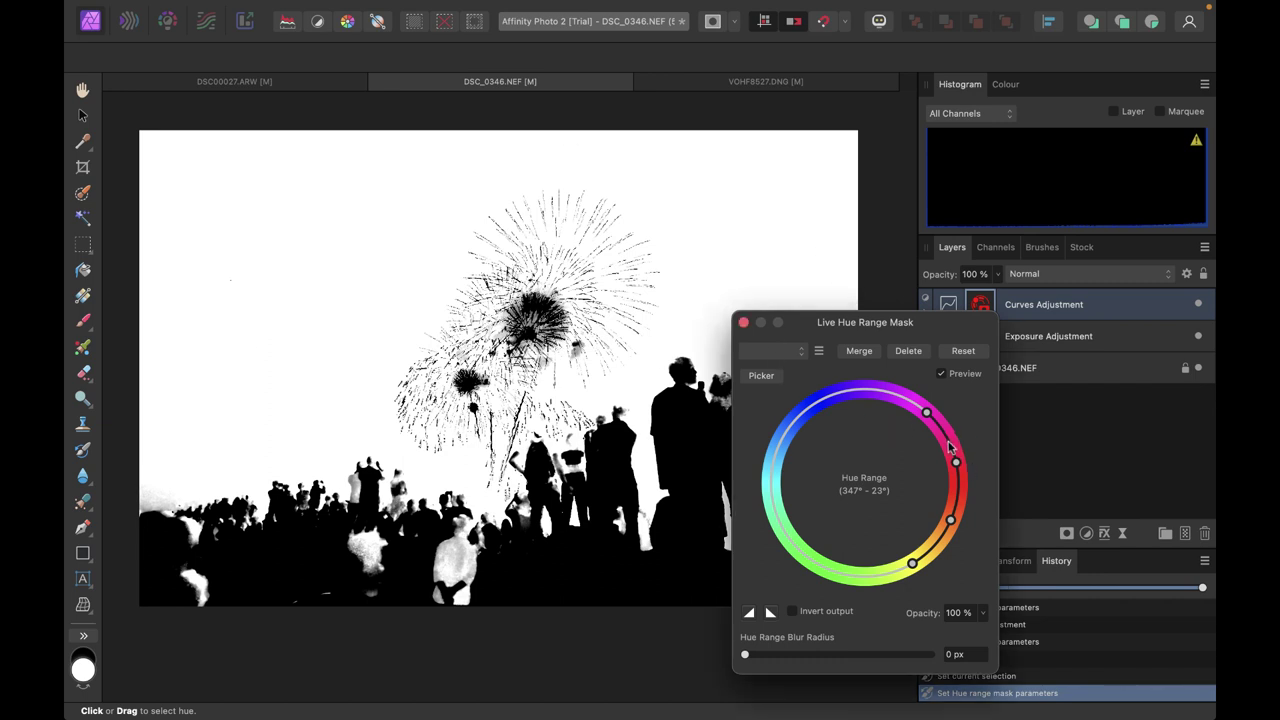
drag(950, 447, 934, 480)
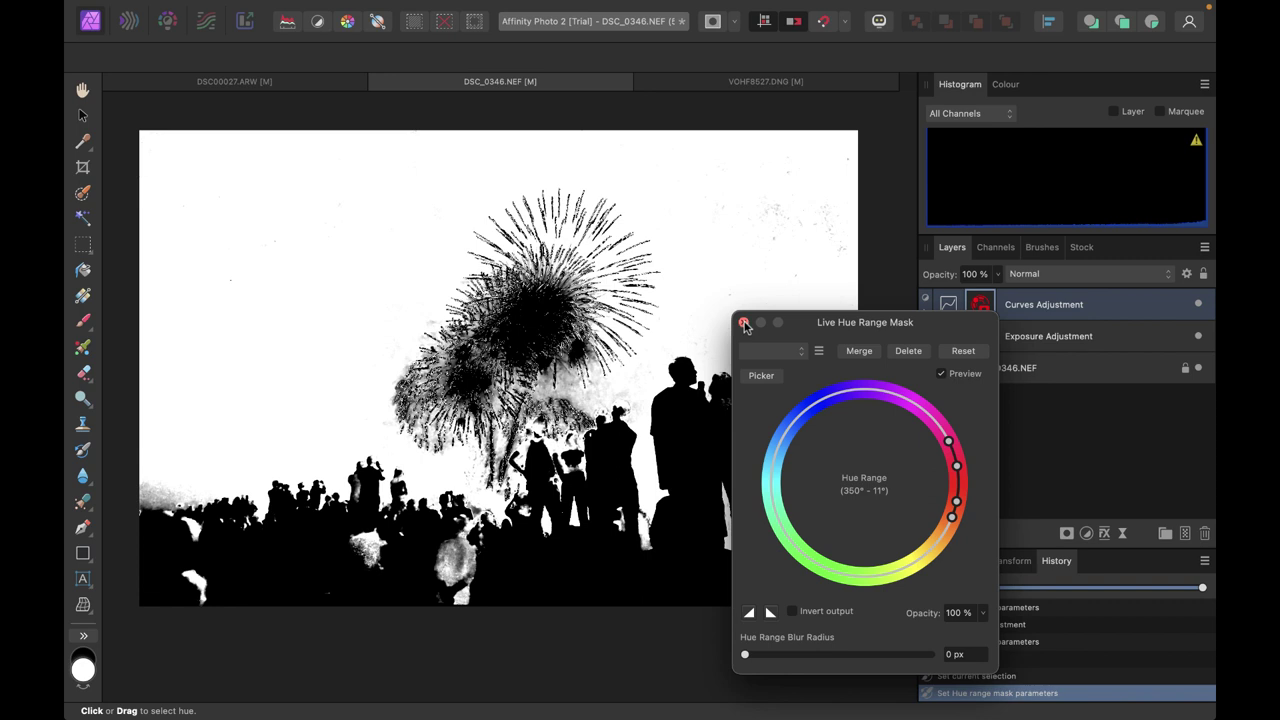
Raise the masked Curves midpoint to 0.484/0.382 so the red sky darkens only moderately
click(744, 325)
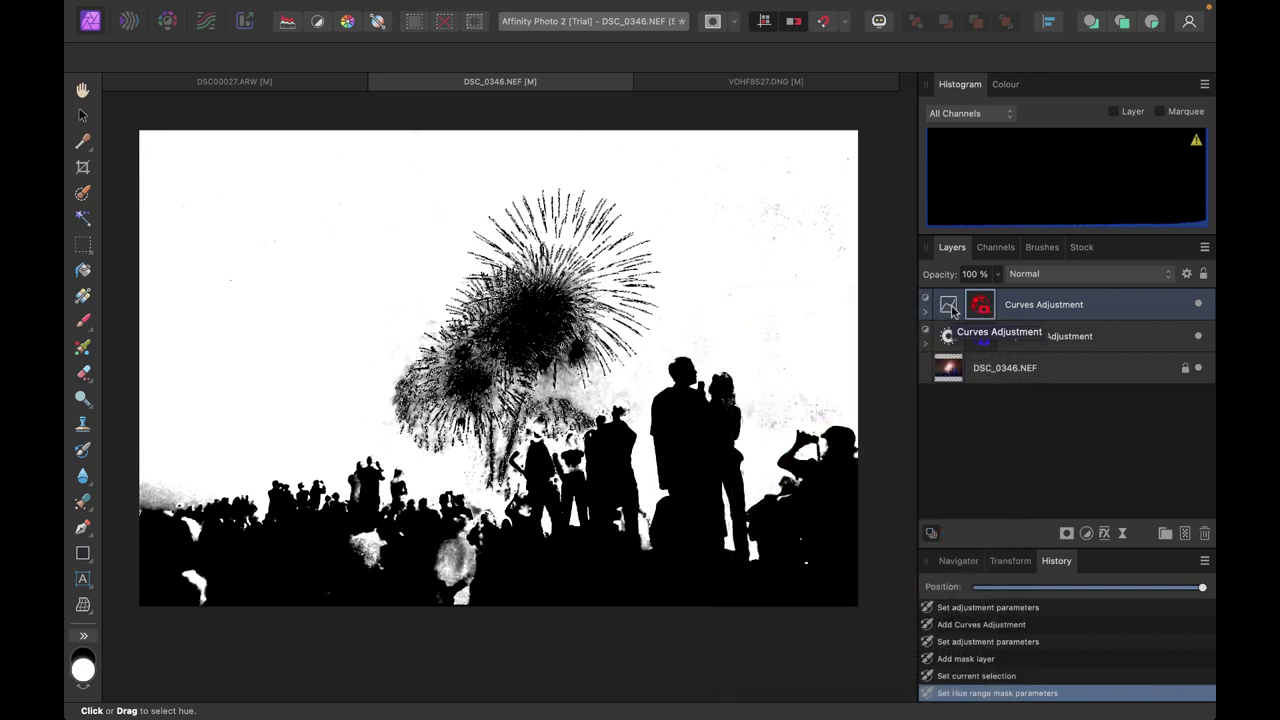
double_click(951, 310)
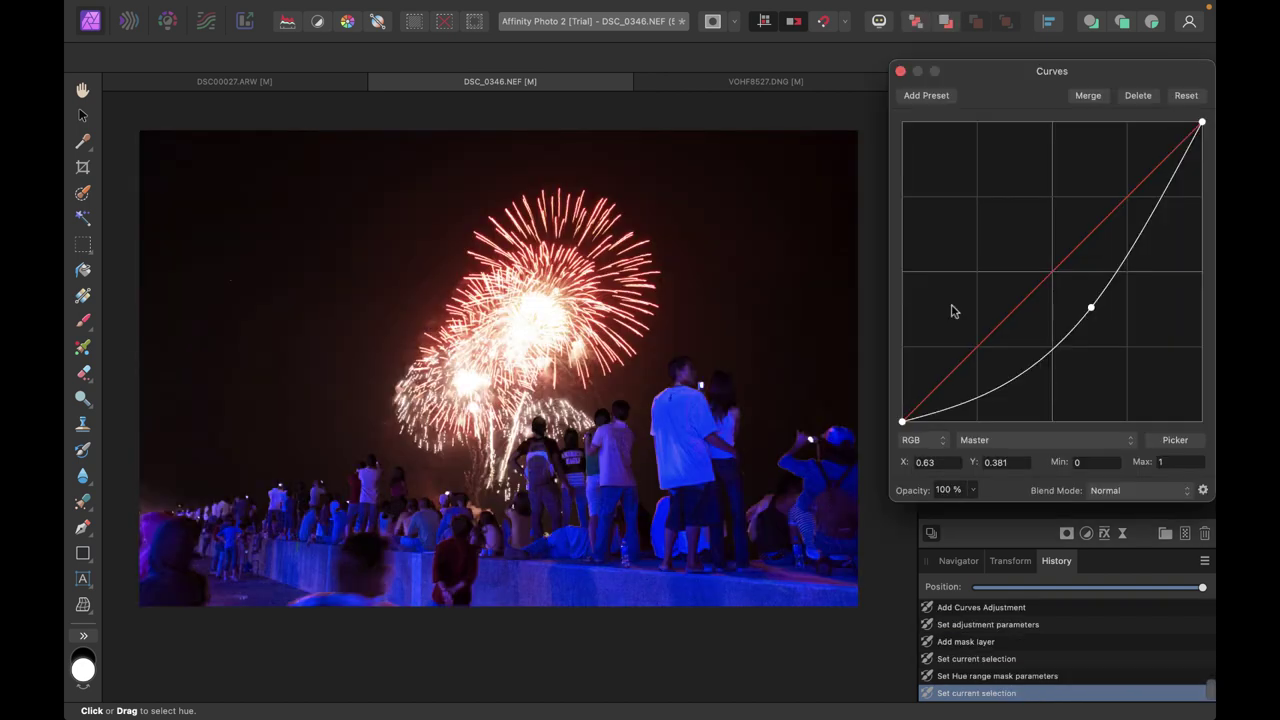
drag(1091, 307, 1050, 309)
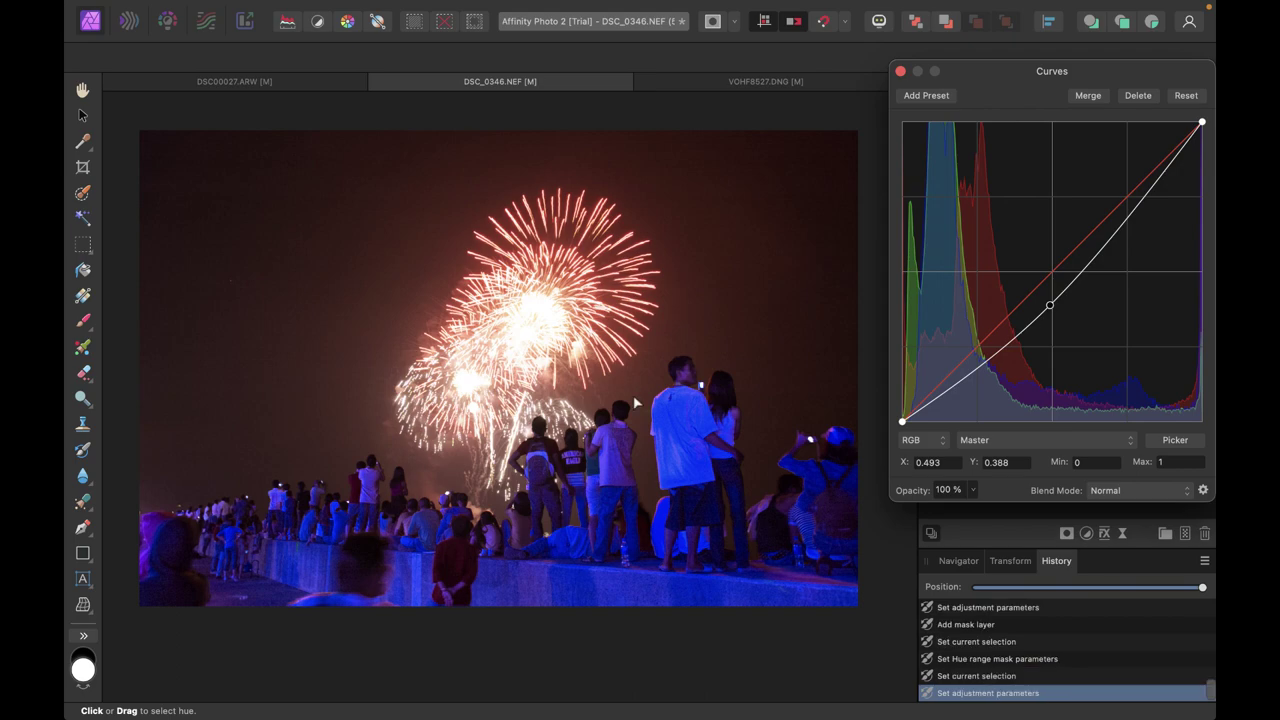
scroll(634, 403, up, 5)
scroll(634, 403, down, 5)
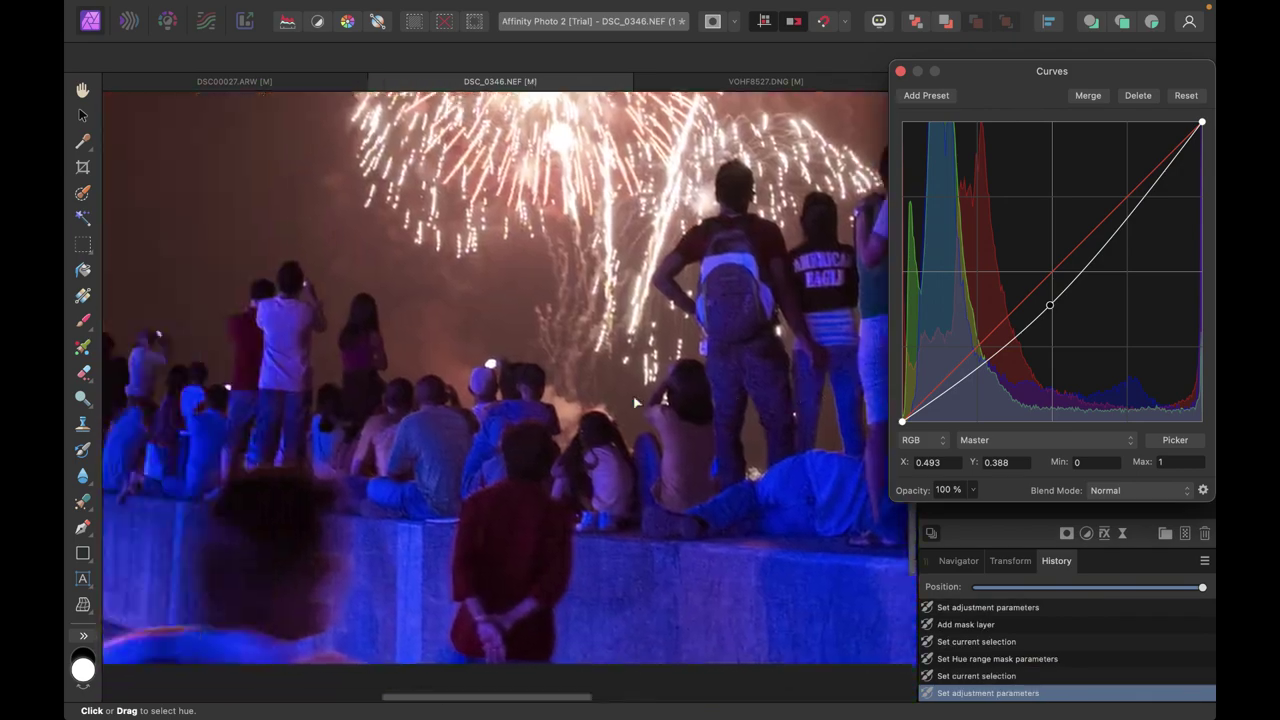
scroll(762, 428, up, 5)
scroll(762, 428, down, 5)
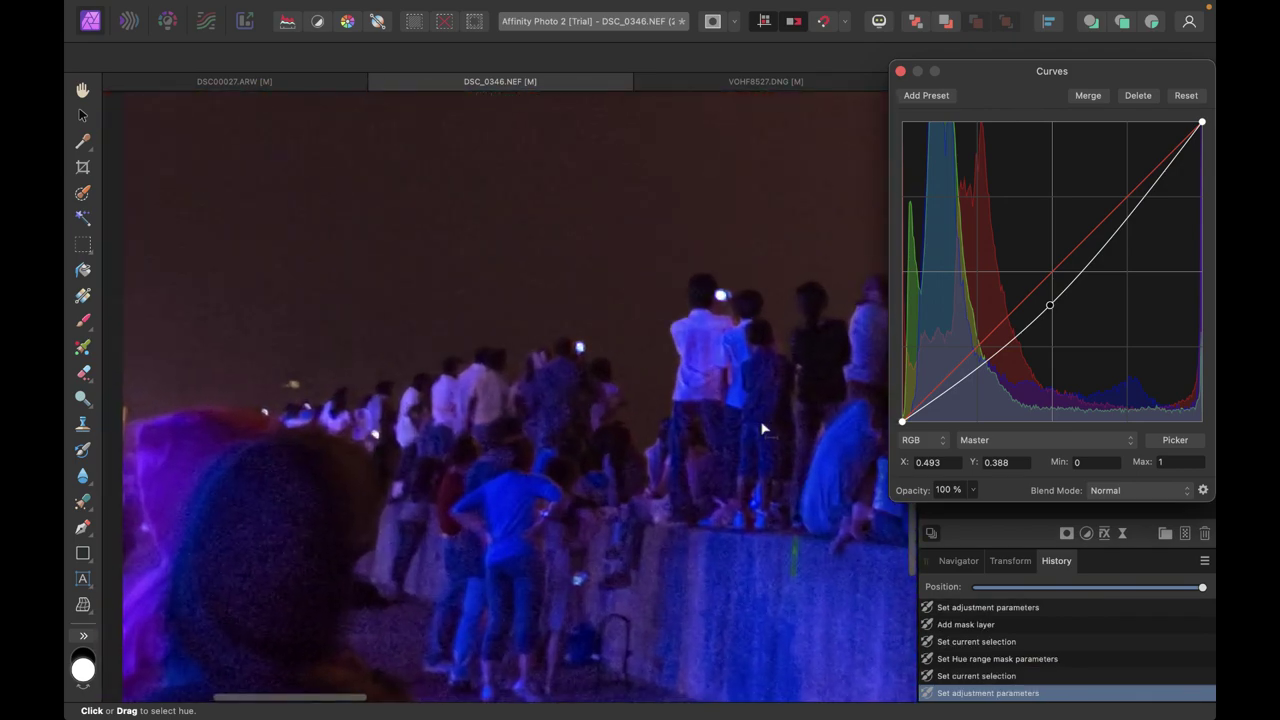
scroll(744, 452, down, 2)
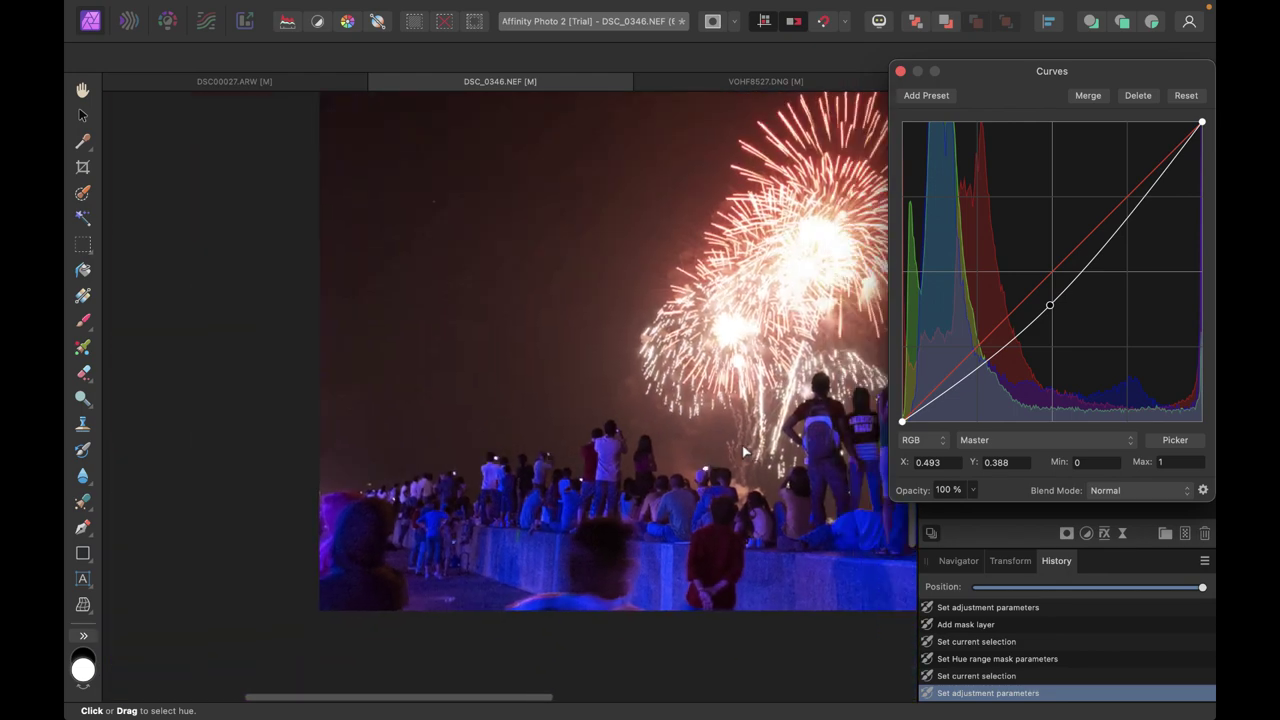
scroll(750, 446, up, 4)
scroll(760, 436, down, 3)
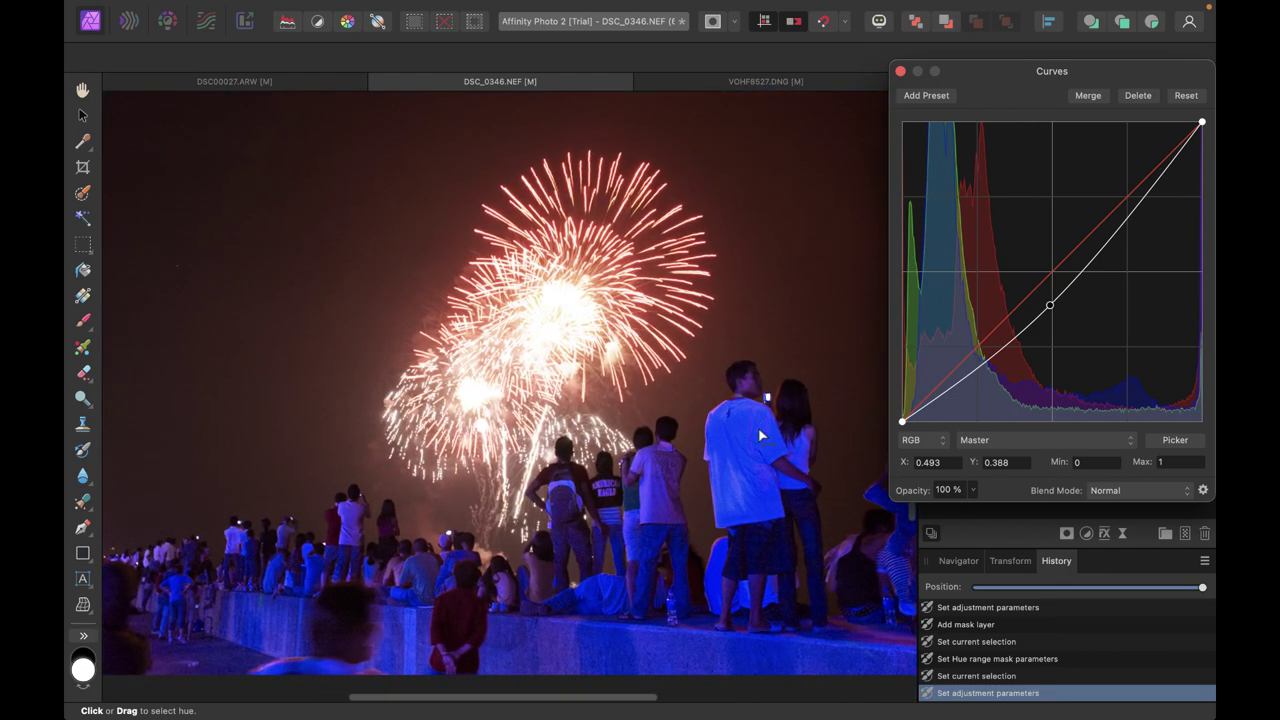
drag(1046, 307, 1048, 311)
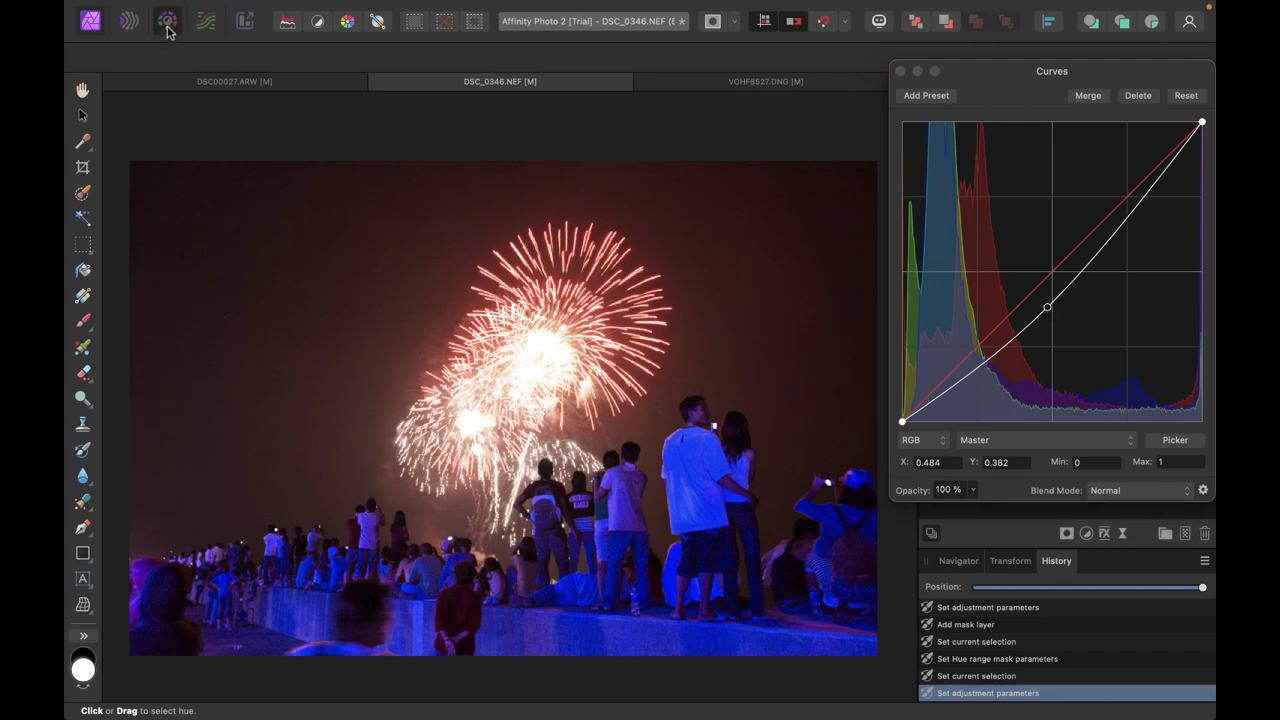
Develop the DSC_0346.NEF RAW layer again with Highlights pulled down to -95 %
click(900, 71)
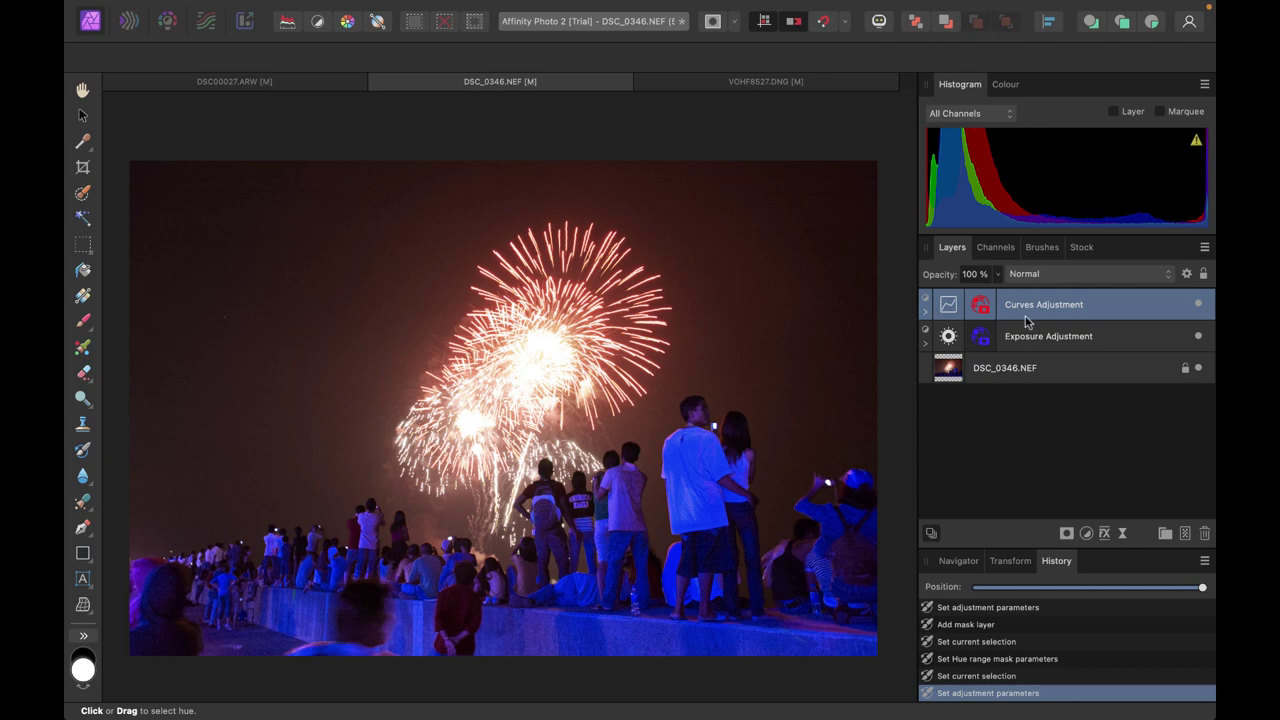
click(952, 368)
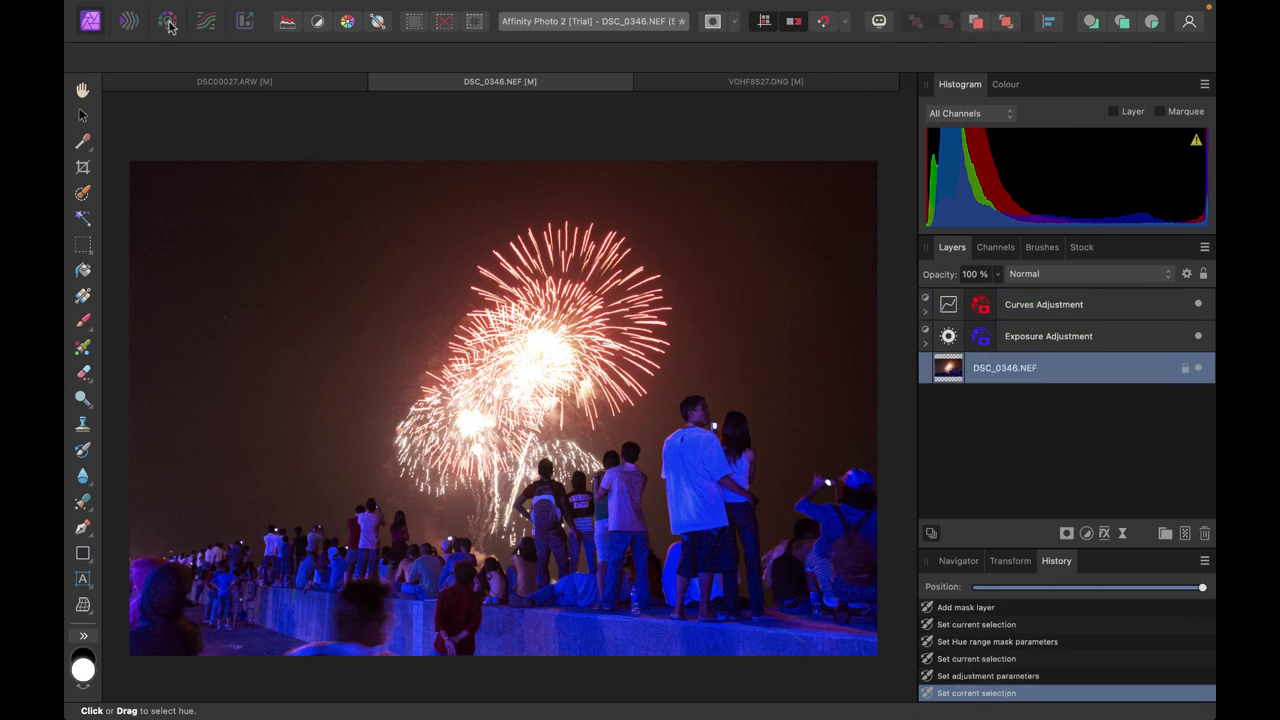
click(168, 21)
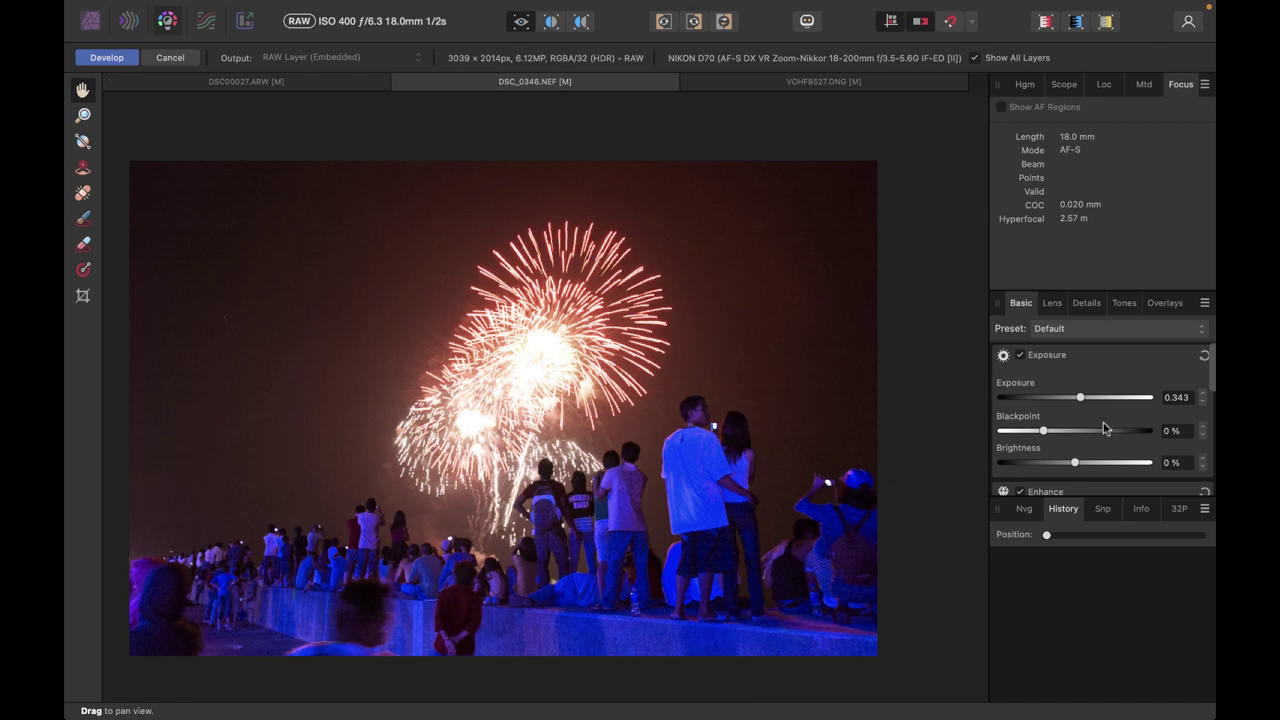
scroll(1104, 428, down, 6)
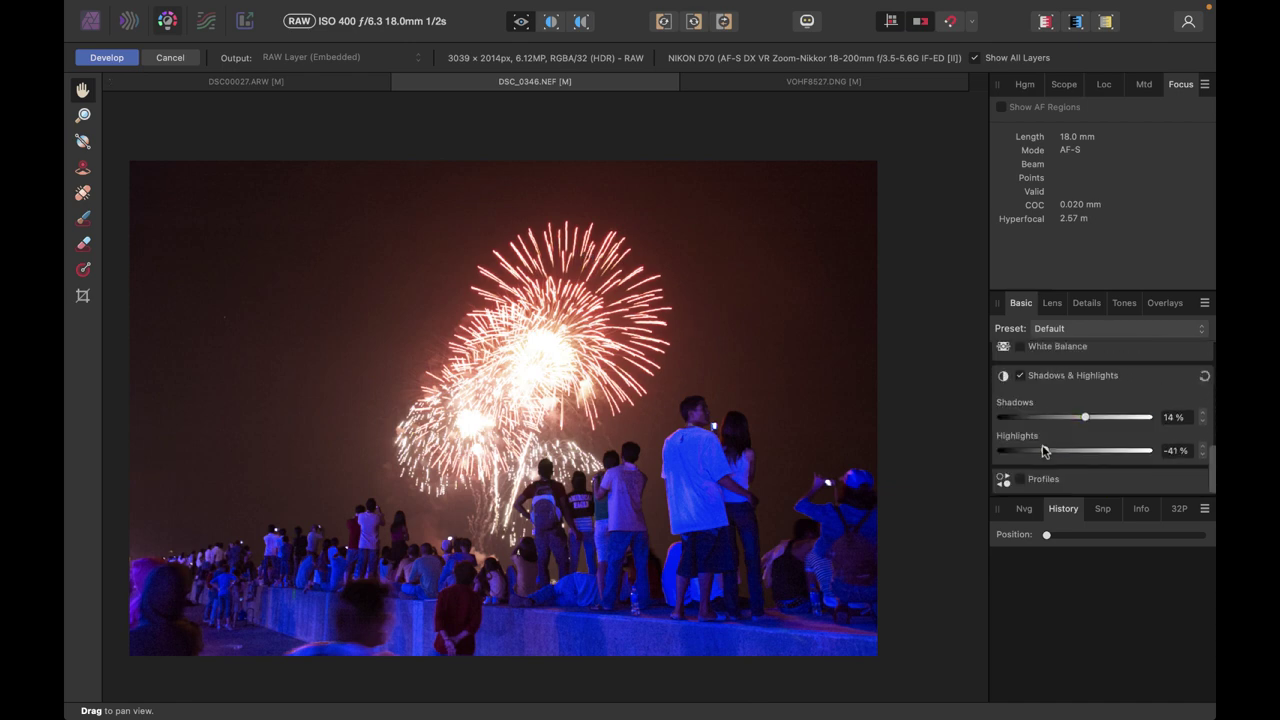
drag(1042, 452, 1005, 451)
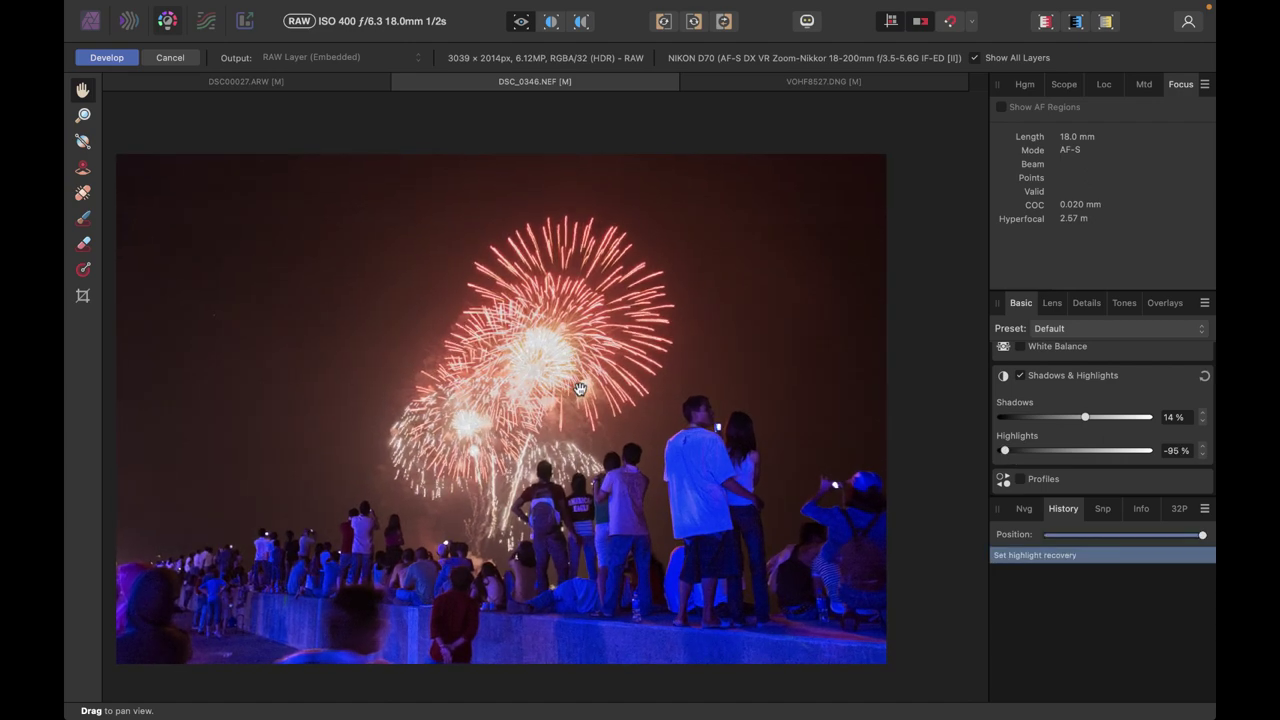